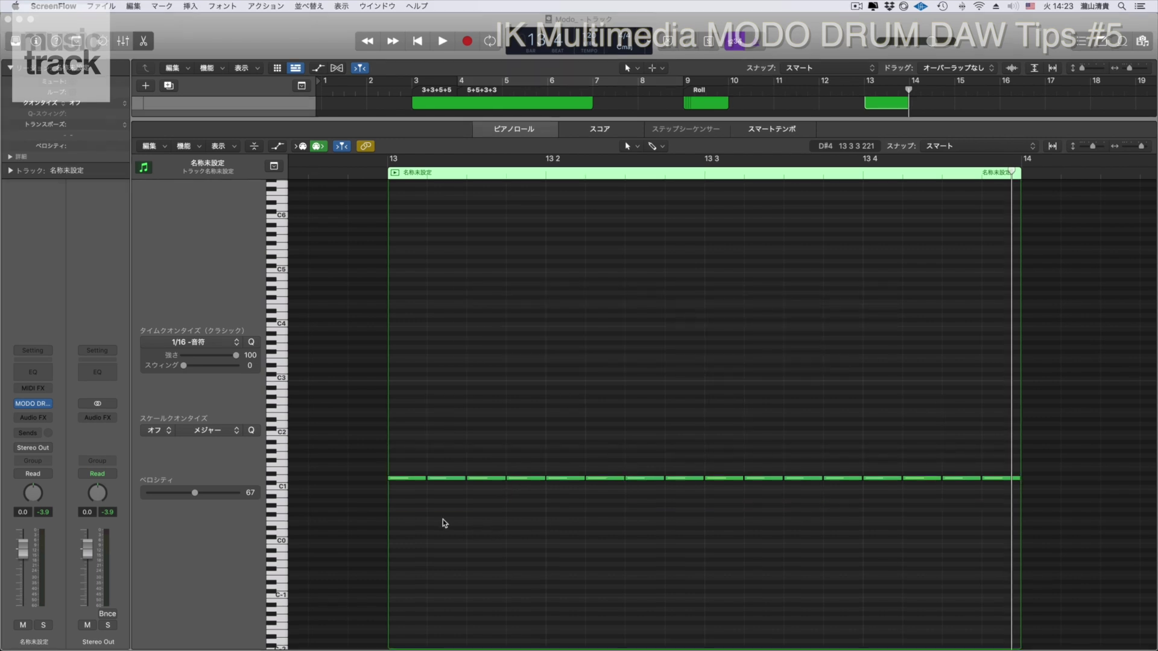
- Transpose the first note of bar 13 up four semitones to F♯1 and the third note down two semitones to C1
left_click(404, 479)
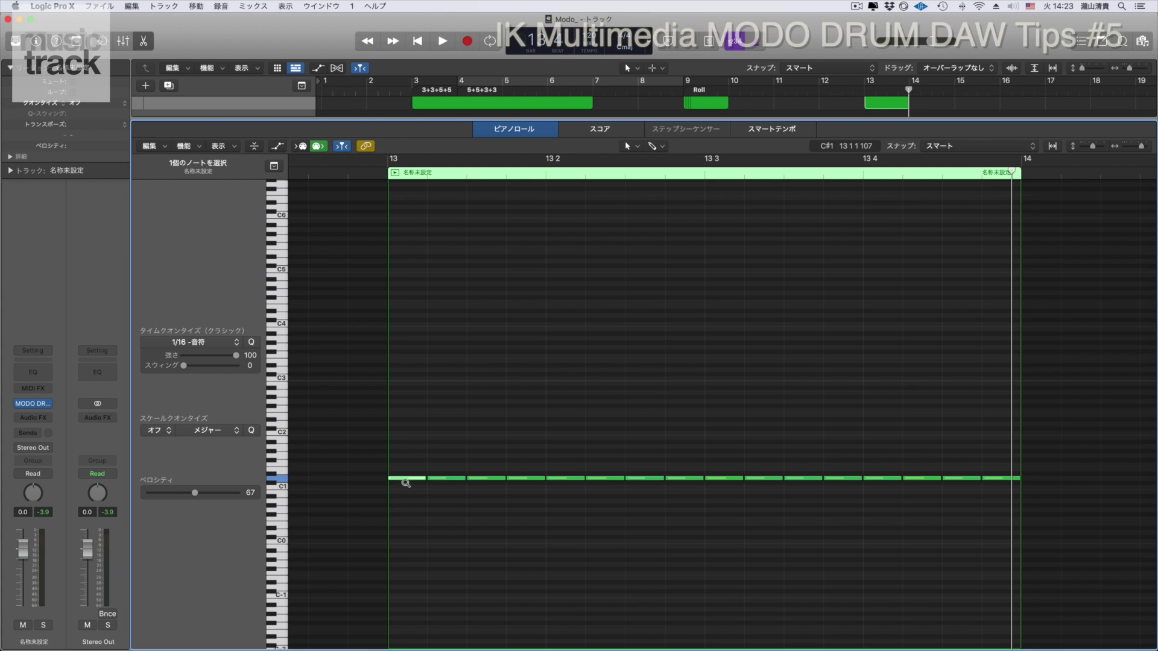
key("alt+Up")
key("alt+Up")
key("alt+Up")
key("alt+Up")
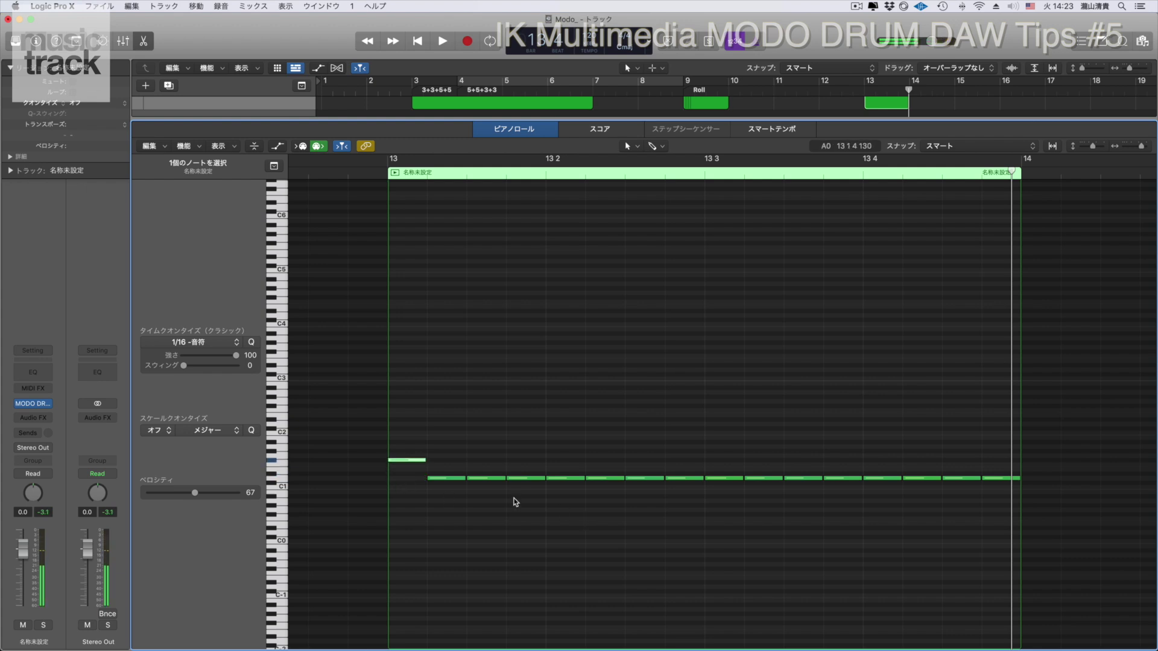
left_click(490, 478)
key("alt+Down")
key("alt+Down")
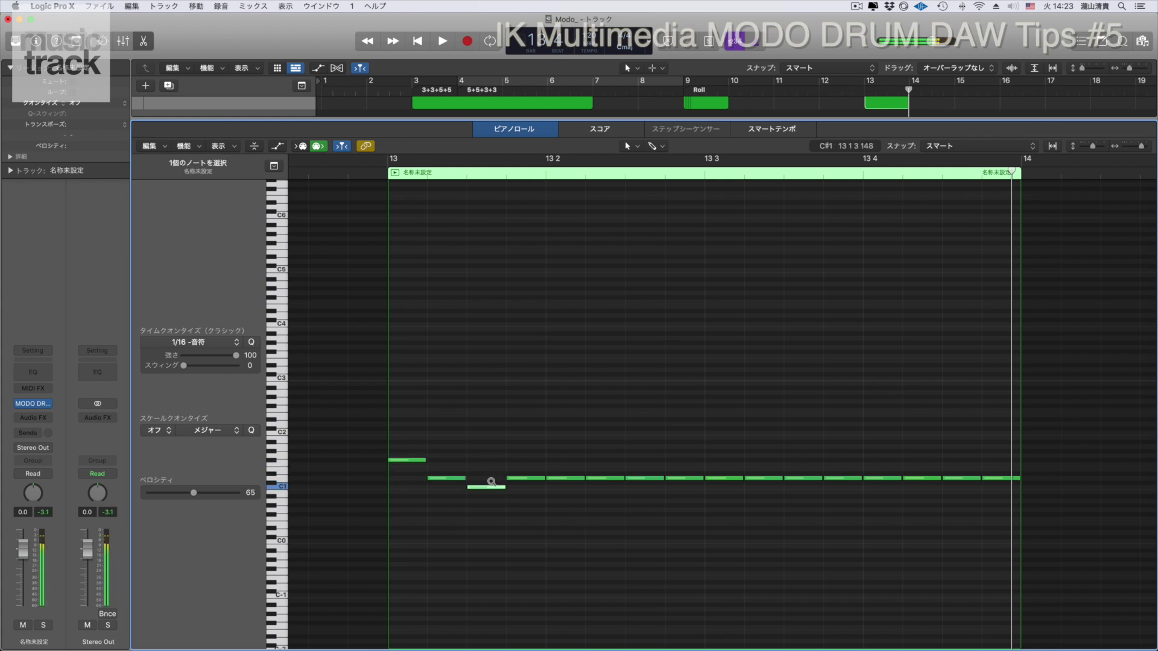
- Transpose the fourth note of bar 13 up three octaves to D4 and lower the sixth note to C1
left_click(528, 479)
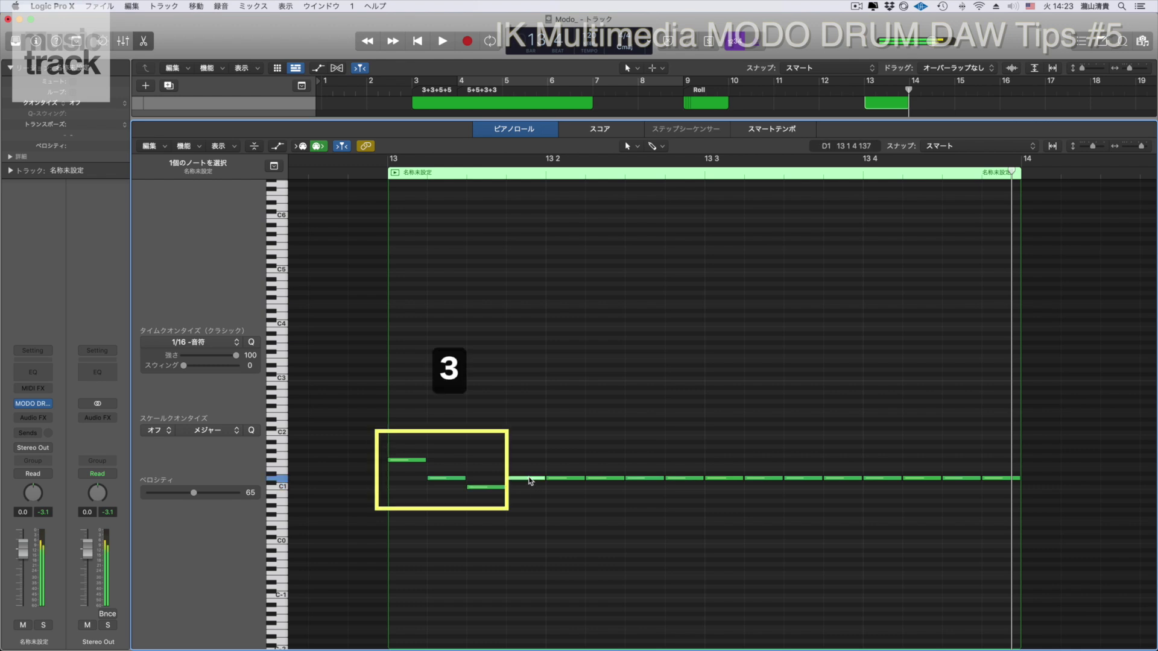
key("alt+shift+Up")
key("alt+shift+Up")
key("alt+shift+Up")
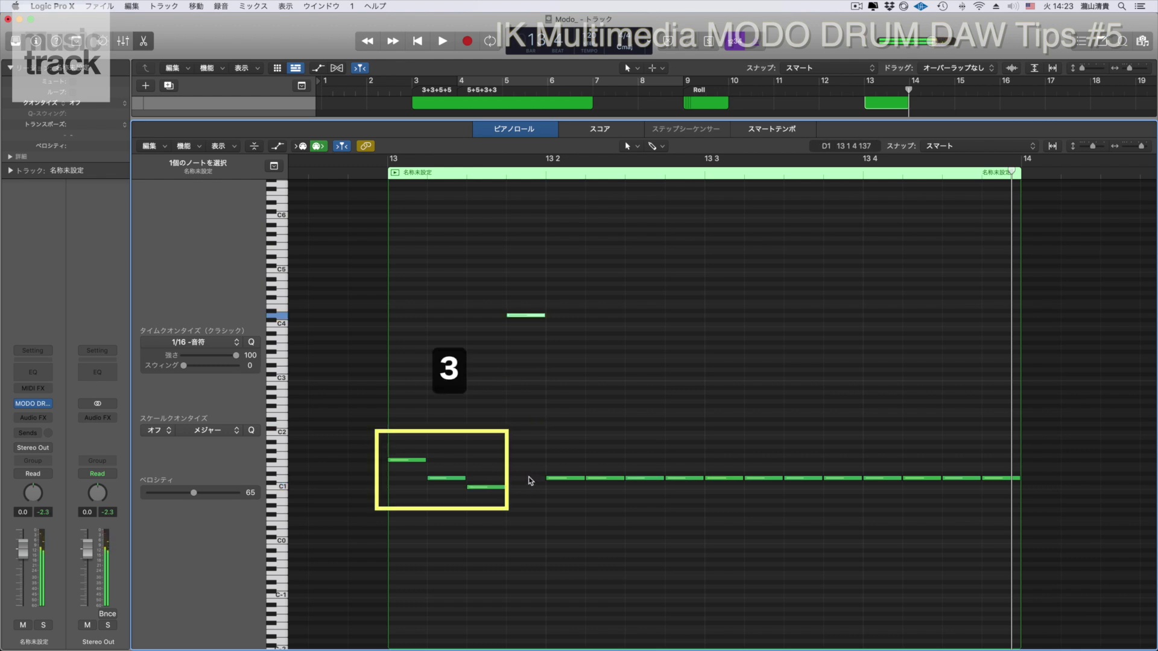
left_click(610, 479)
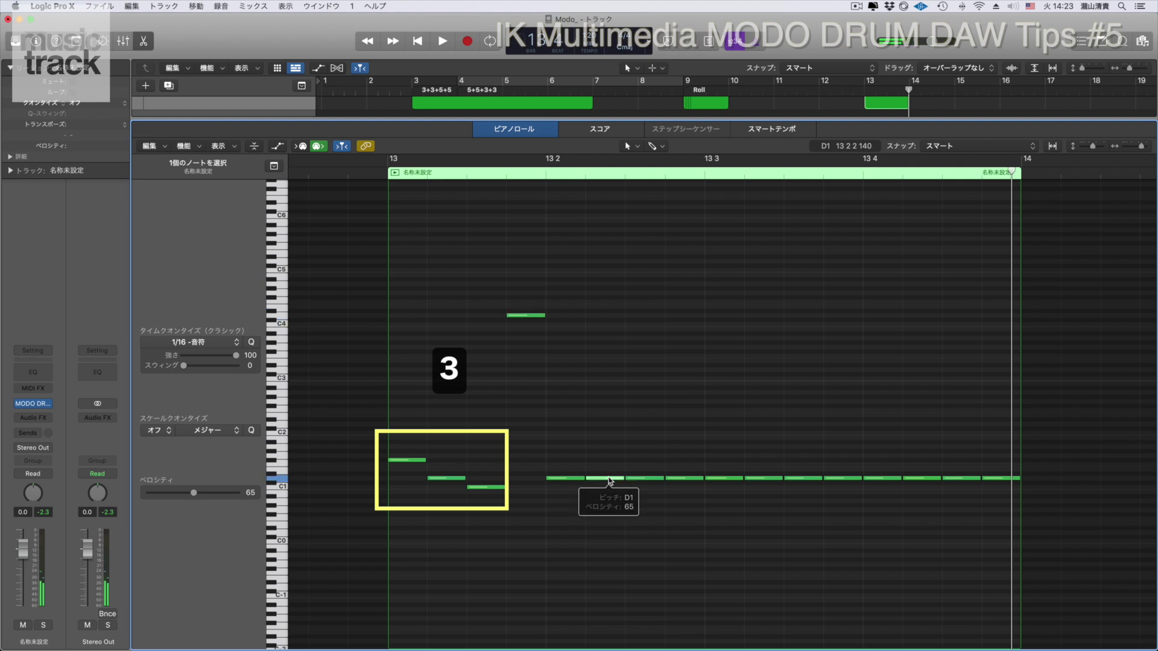
key("alt+Down")
key("alt+Down")
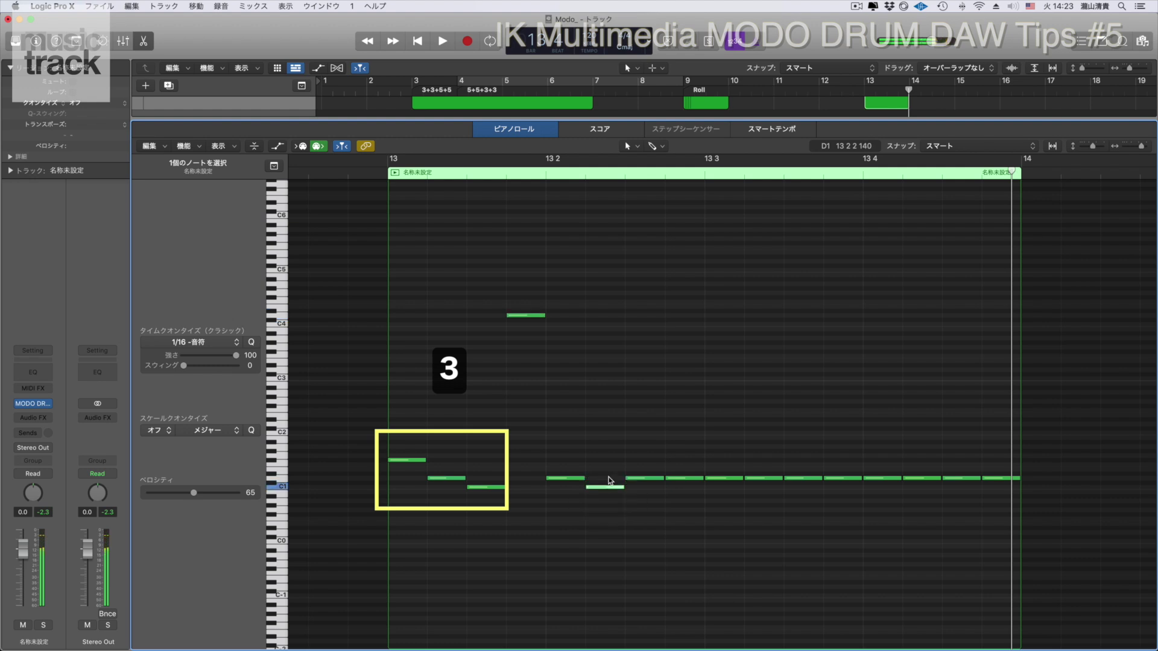
- Raise the seventh note of bar 13 two octaves and three semitones to F3, and the eighth note to F♯1
left_click(641, 479)
key("shift+alt+Up")
key("shift+alt+Up")
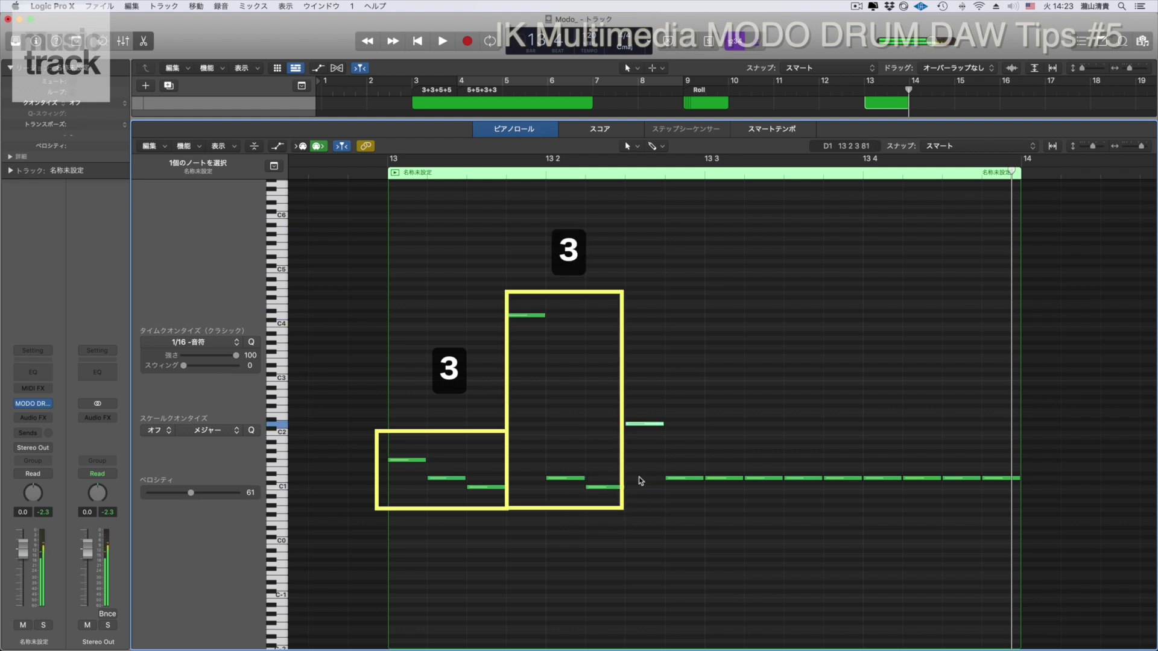
key("alt+Up")
key("alt+Up")
key("alt+Up")
left_click(685, 478)
key("alt+Up")
key("alt+Up")
key("alt+Up")
key("alt+Up")
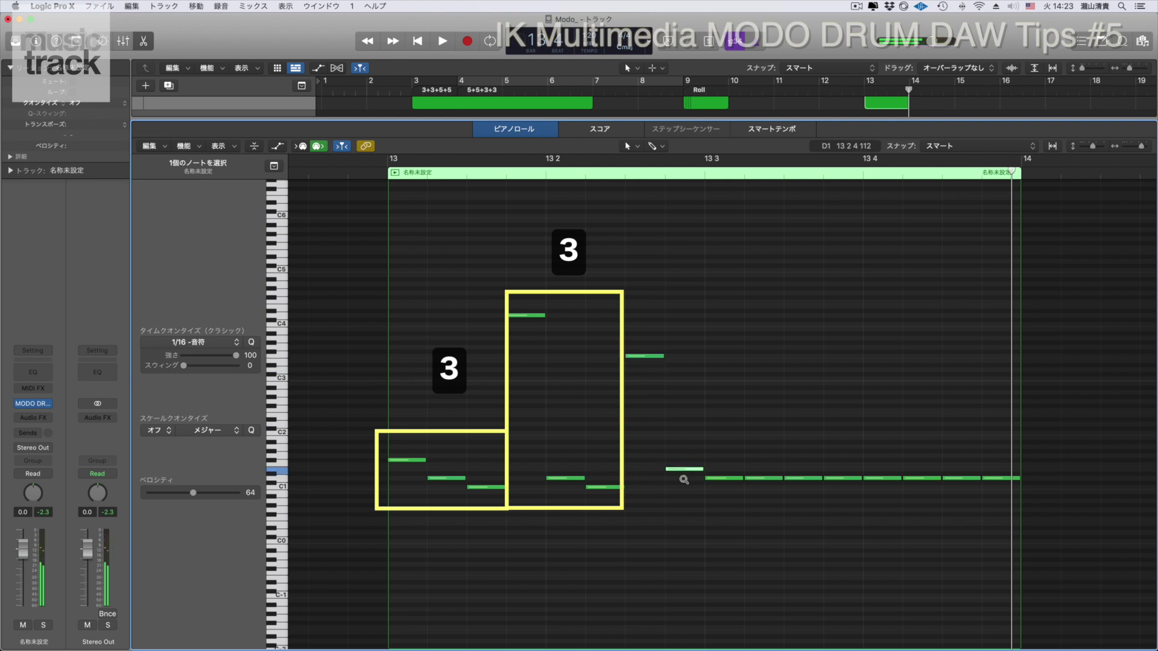
- Raise the tenth note of bar 13 four semitones to F♯1 and lower the eleventh note to C1
left_click(716, 478)
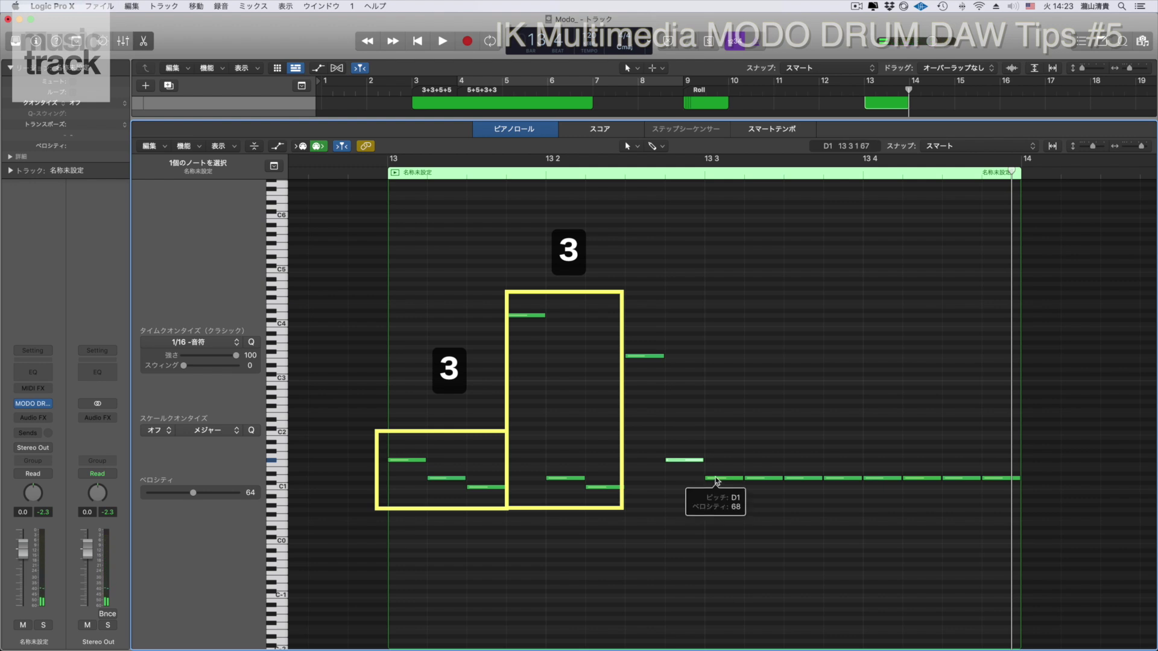
left_click(761, 478)
key("alt+Up")
key("alt+Up")
key("alt+Up")
key("alt+Up")
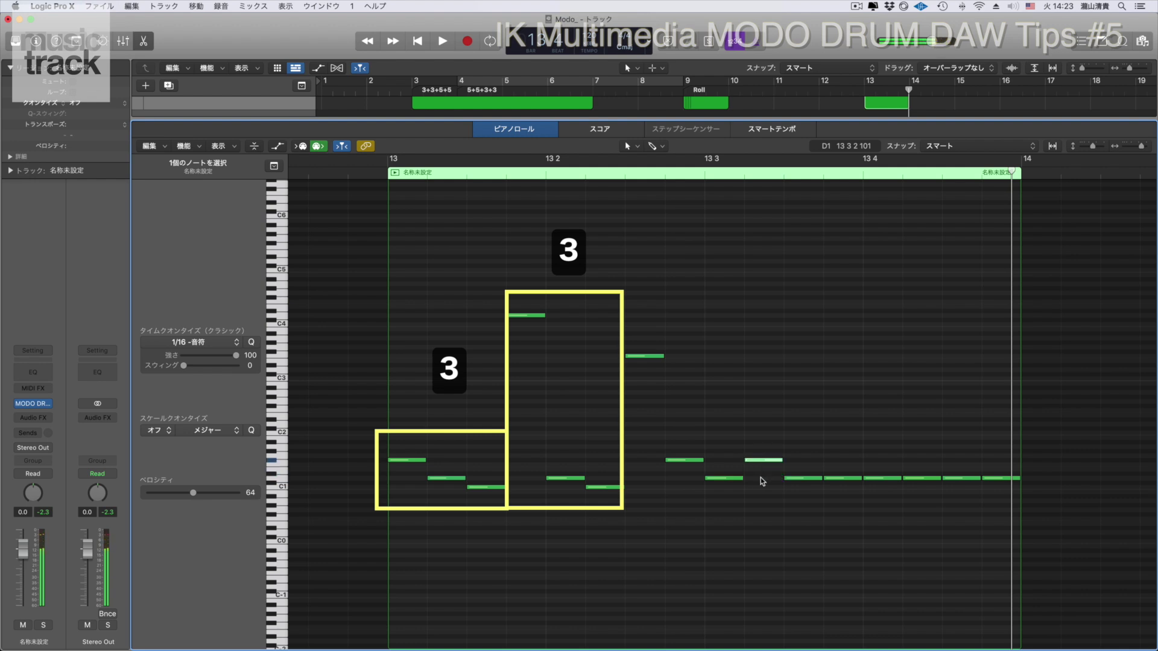
left_click(799, 480)
key("alt+Down")
key("alt+Down")
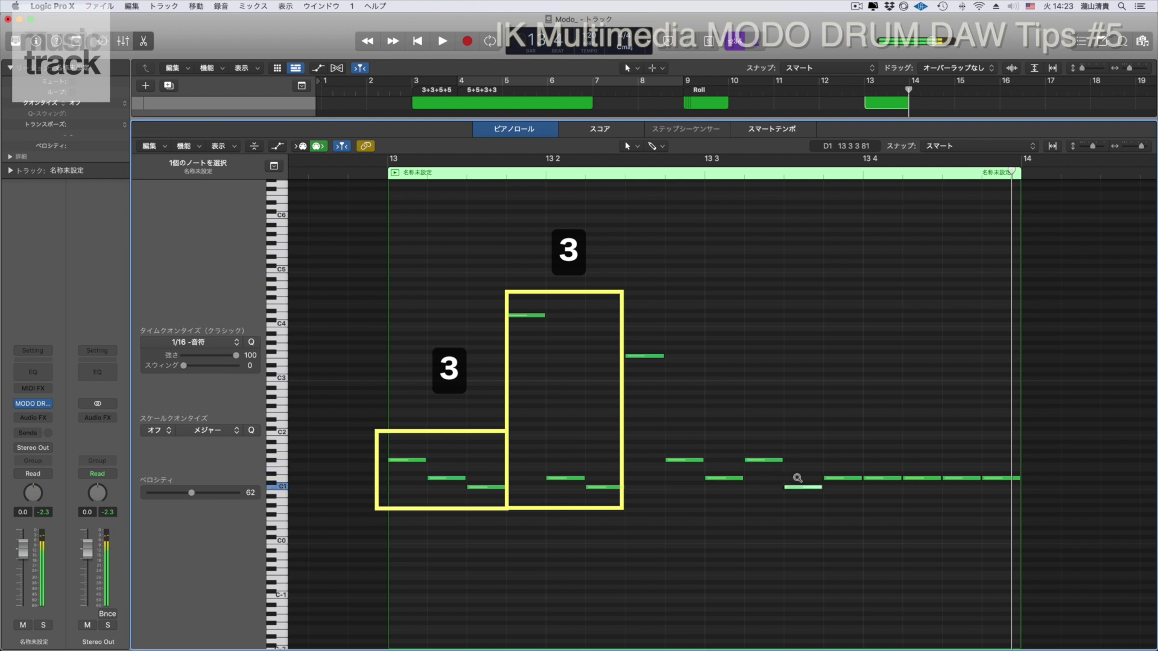
- Transpose the twelfth note of bar 13 up to F3 and the thirteenth note up to F♯1
left_click(844, 478)
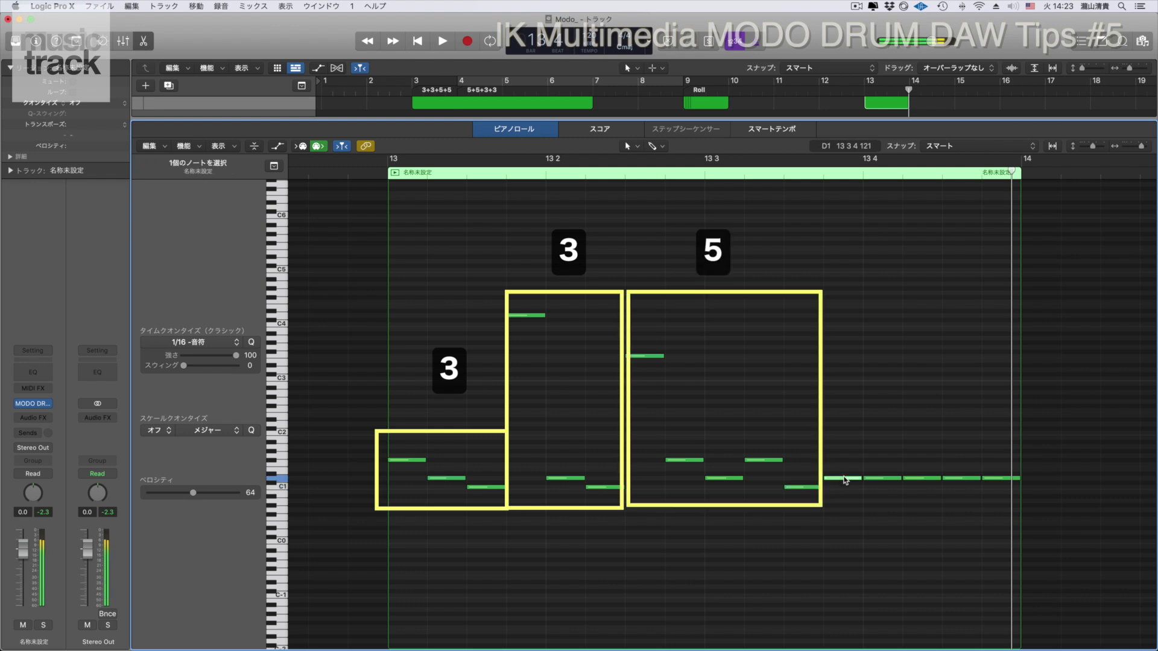
key("shift+alt+Up")
key("shift+alt+Up")
key("alt+Up")
key("alt+Up")
key("alt+Up")
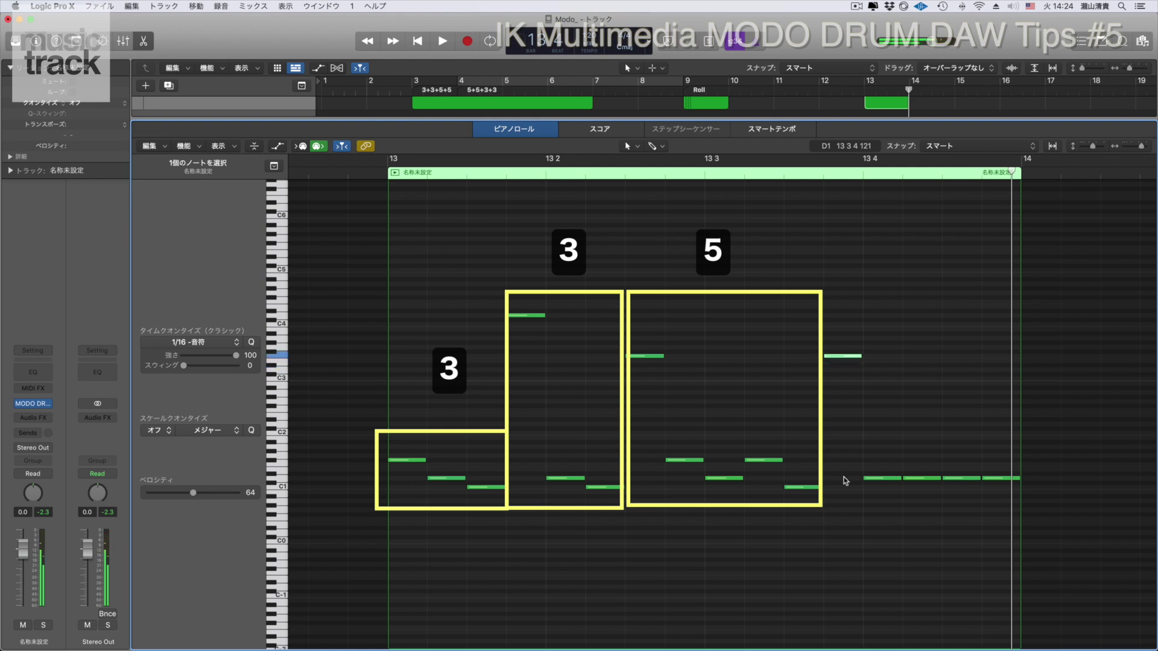
left_click(881, 478)
key("alt+Up")
key("alt+Up")
key("alt+Up")
key("alt+Up")
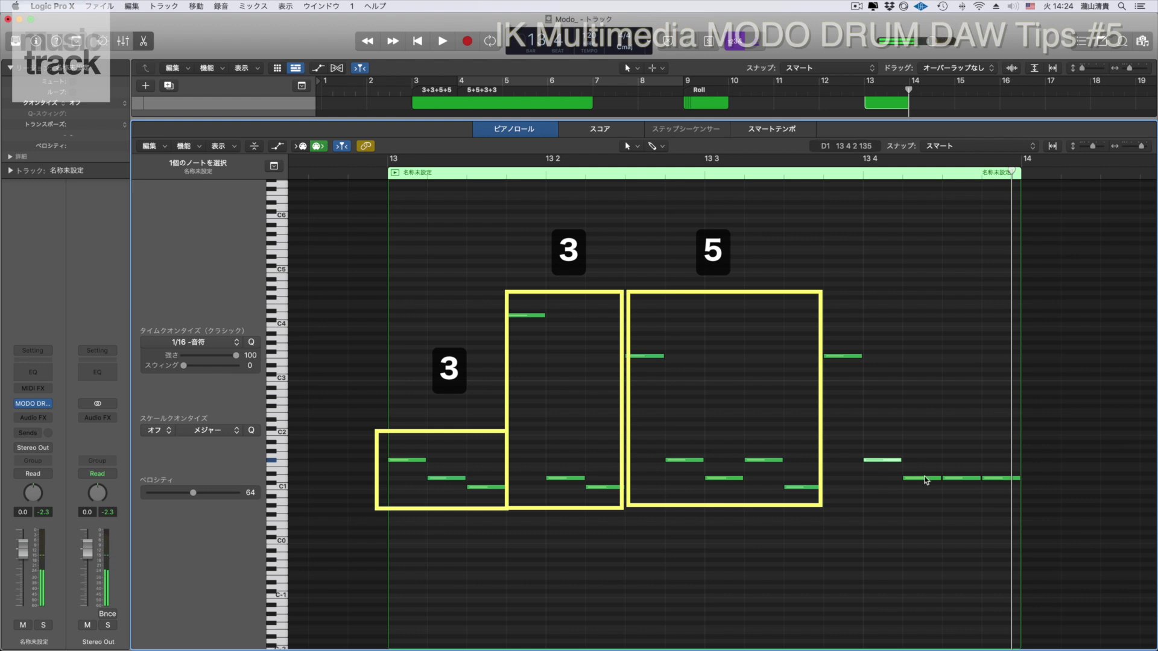
- Raise the fifteenth note of bar 13 to F♯1 and lower the sixteenth note to C1
left_click(955, 478)
key("alt+Up")
key("alt+Up")
key("alt+Up")
key("alt+Up")
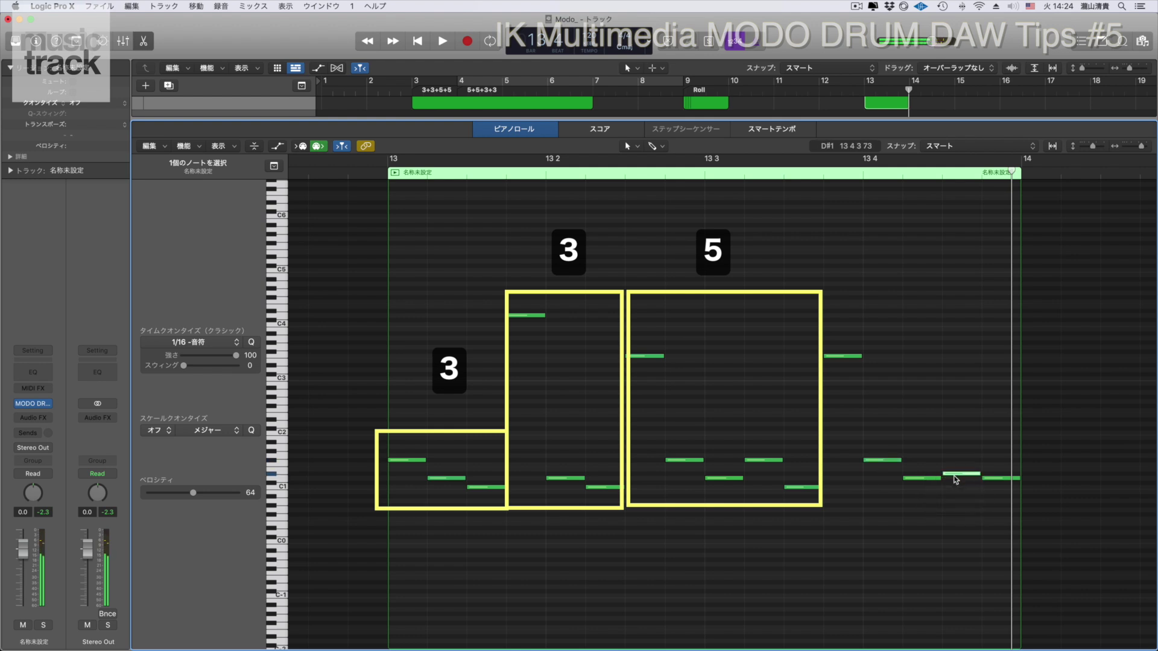
left_click(996, 479)
key("alt+Down")
key("alt+Down")
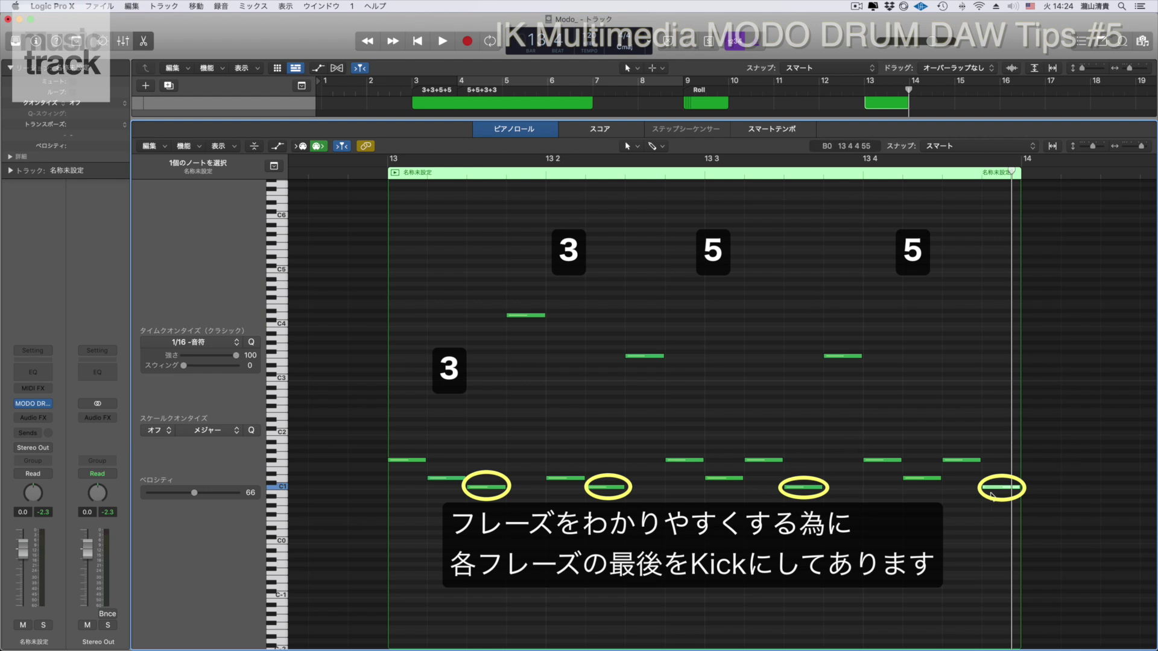
key("space")
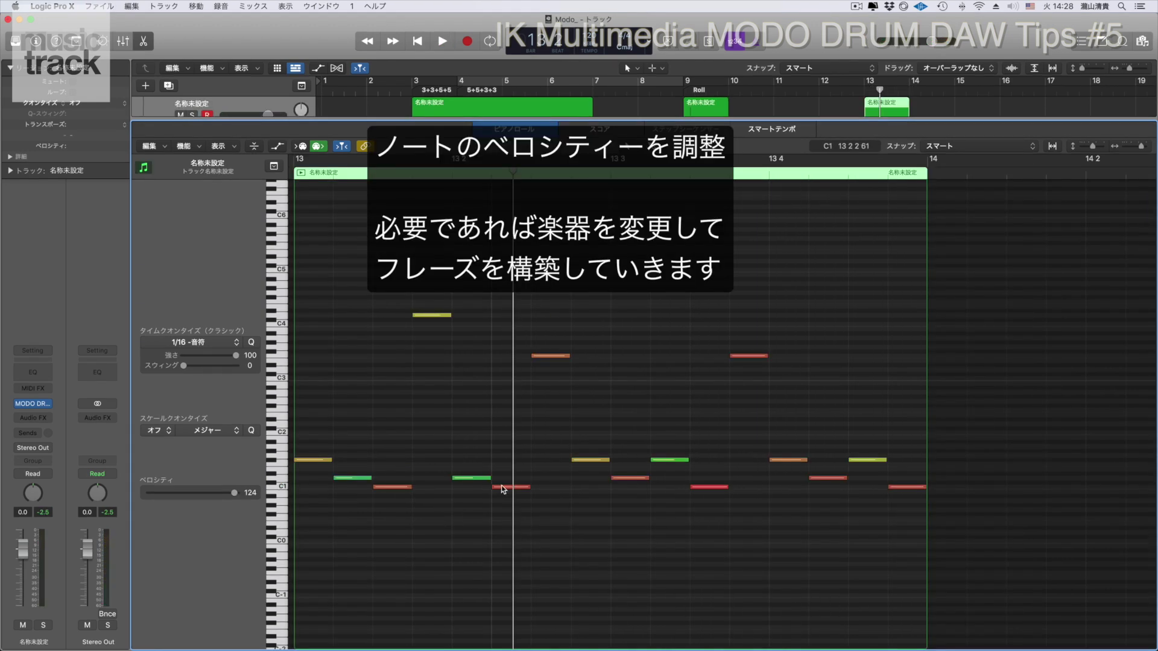
- Lower the velocity of the C1 kick on the sixth note of bar 13 to 116 with the Velocity tool
key("t")
key("v")
left_click_drag(505, 492, 505, 498)
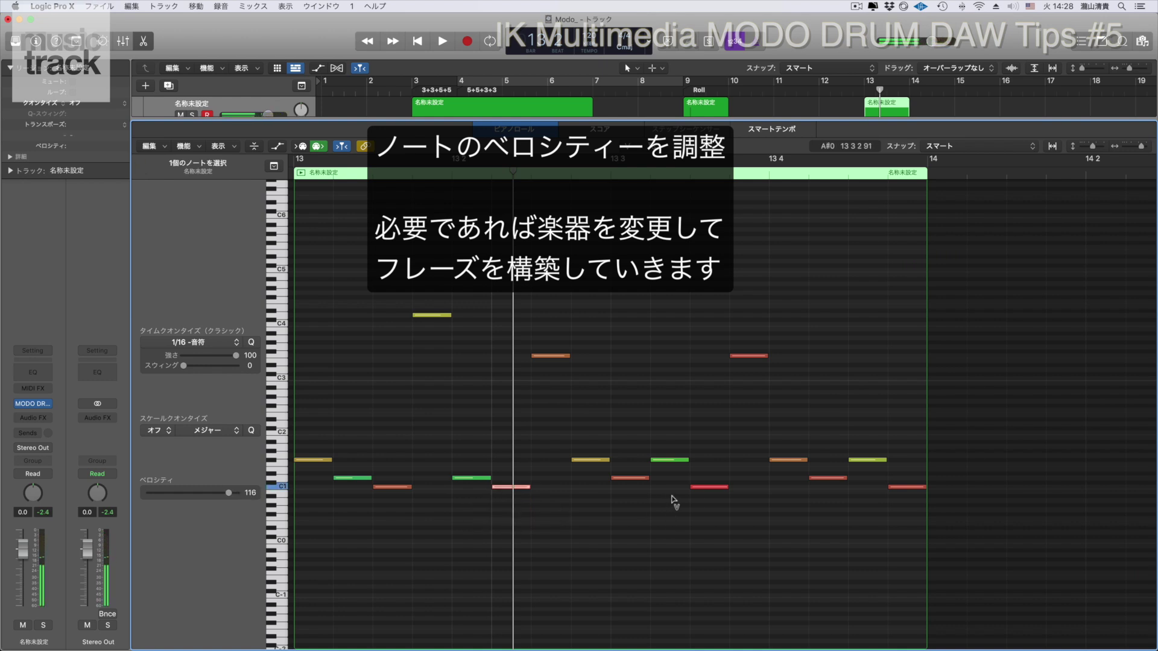
- Set the eleventh note of bar 13 to velocity 108 at pitch B0 and audition the phrase
left_click(704, 487)
left_click_drag(704, 489, 705, 503)
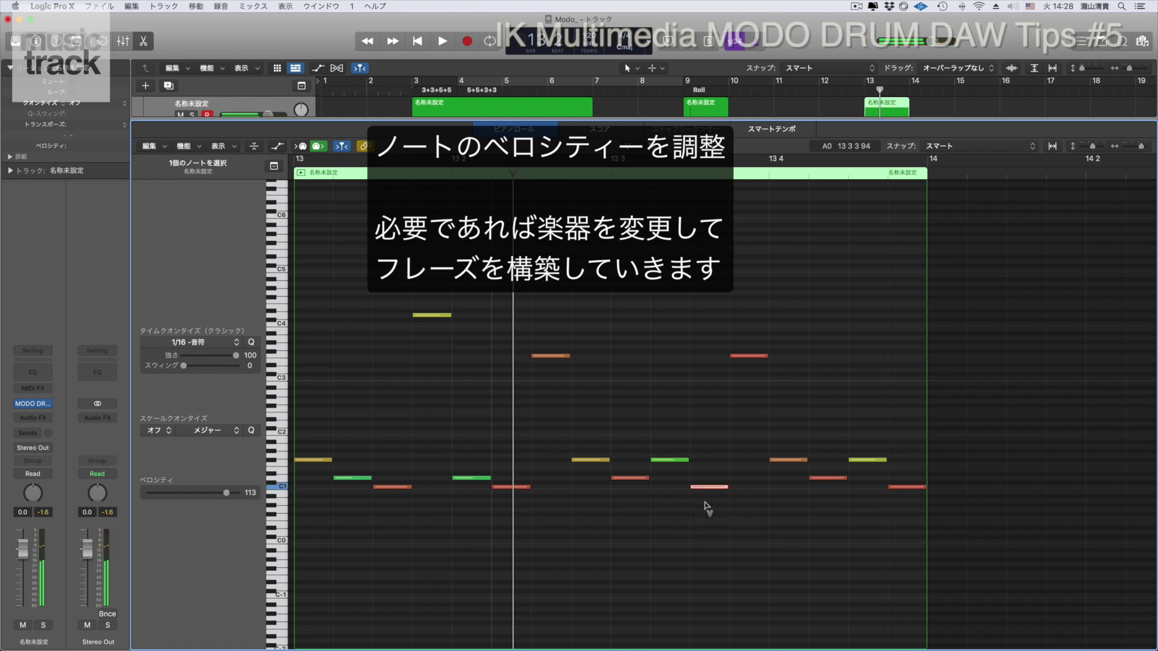
left_click_drag(704, 492, 707, 504)
key("space")
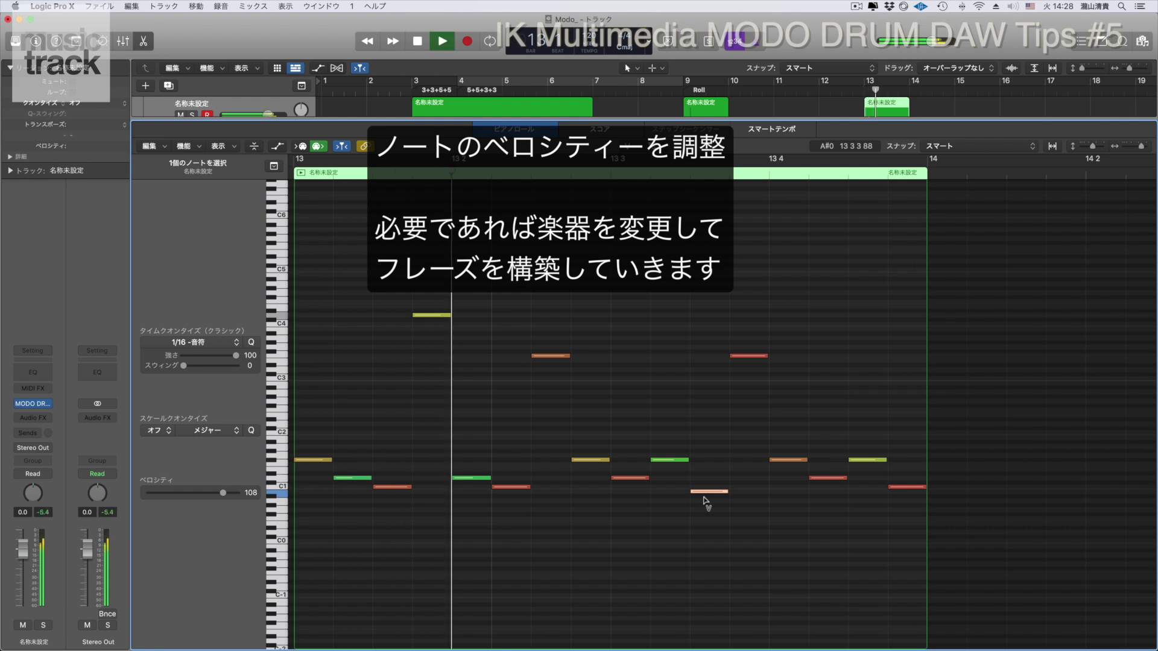
key("space")
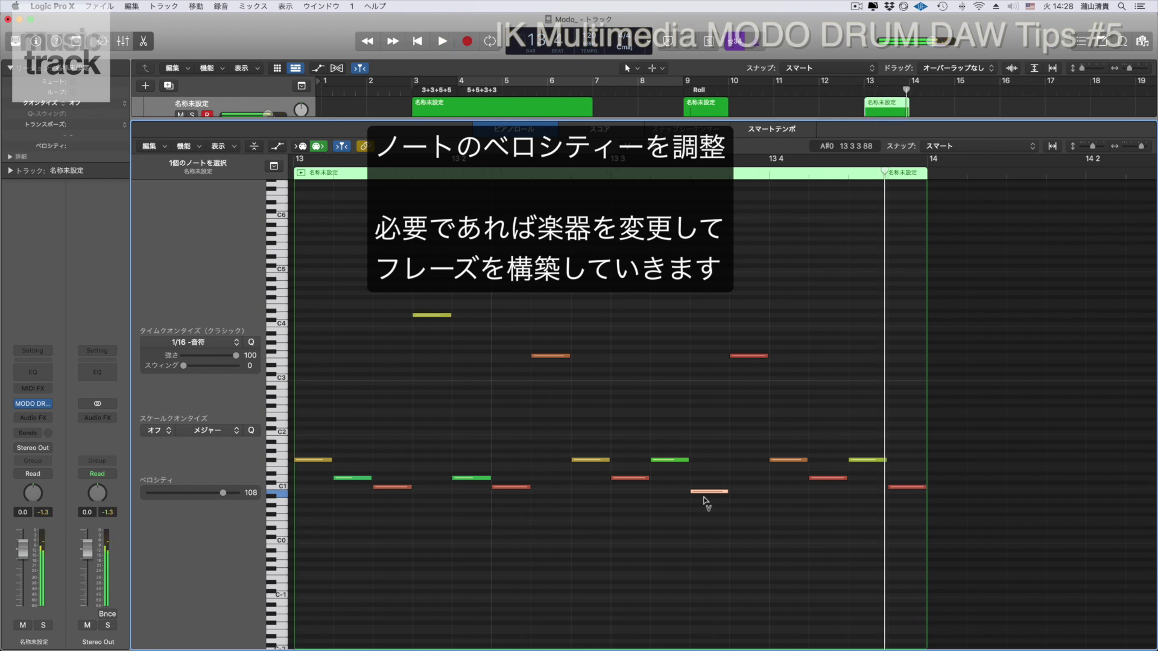
key("space")
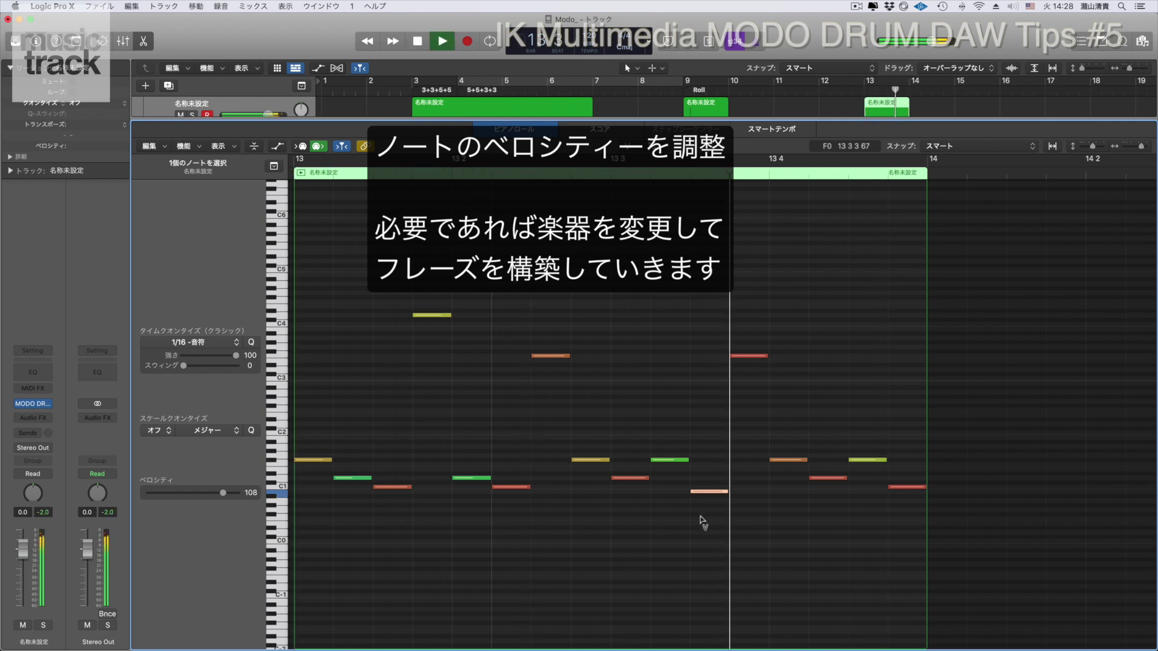
- Raise the ninth note of bar 13 two semitones to E1 and, after auditioning the phrase, increase the first note's velocity
left_click(620, 479)
key("alt+Up")
key("alt+Up")
key("space")
key("space")
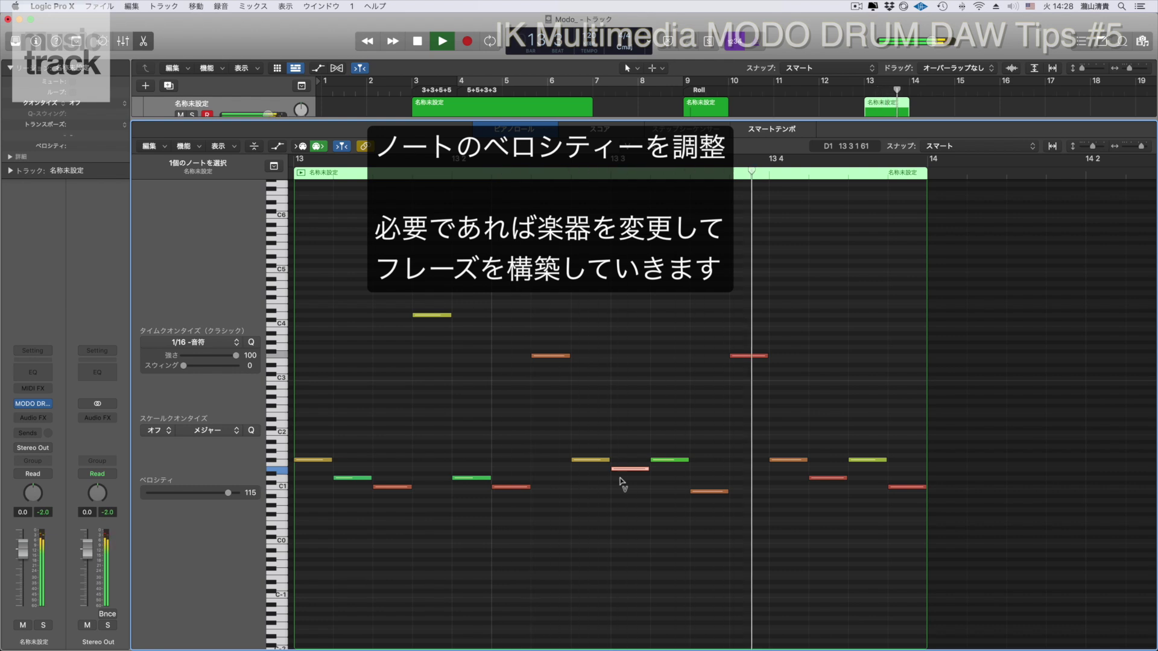
key("space")
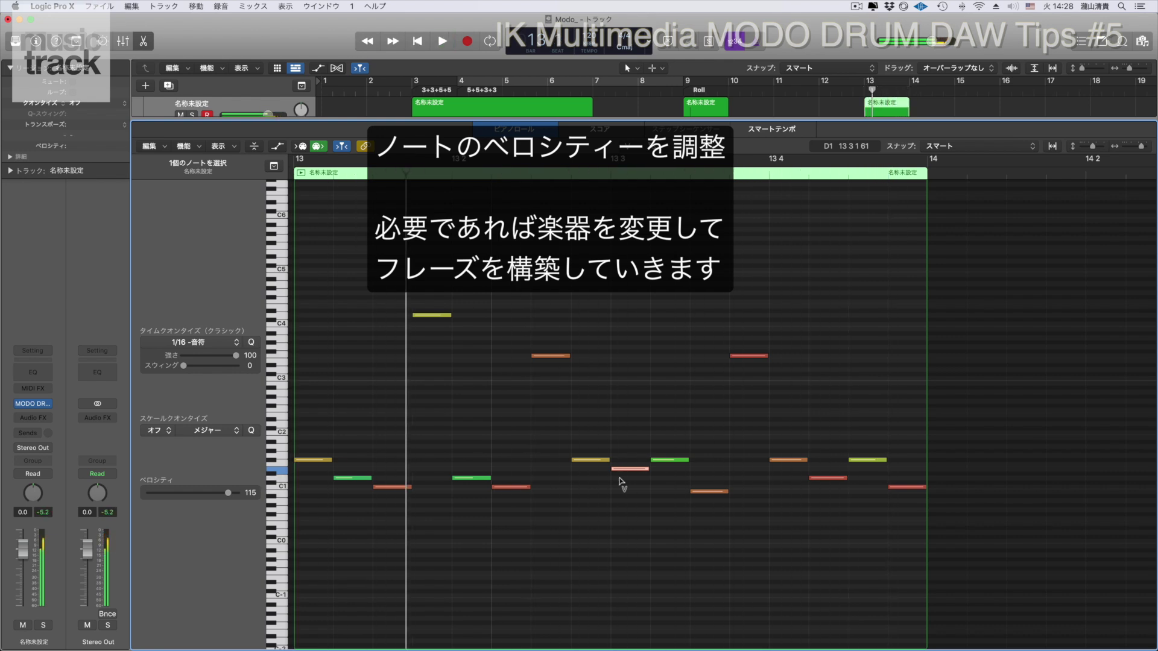
left_click_drag(313, 460, 313, 433)
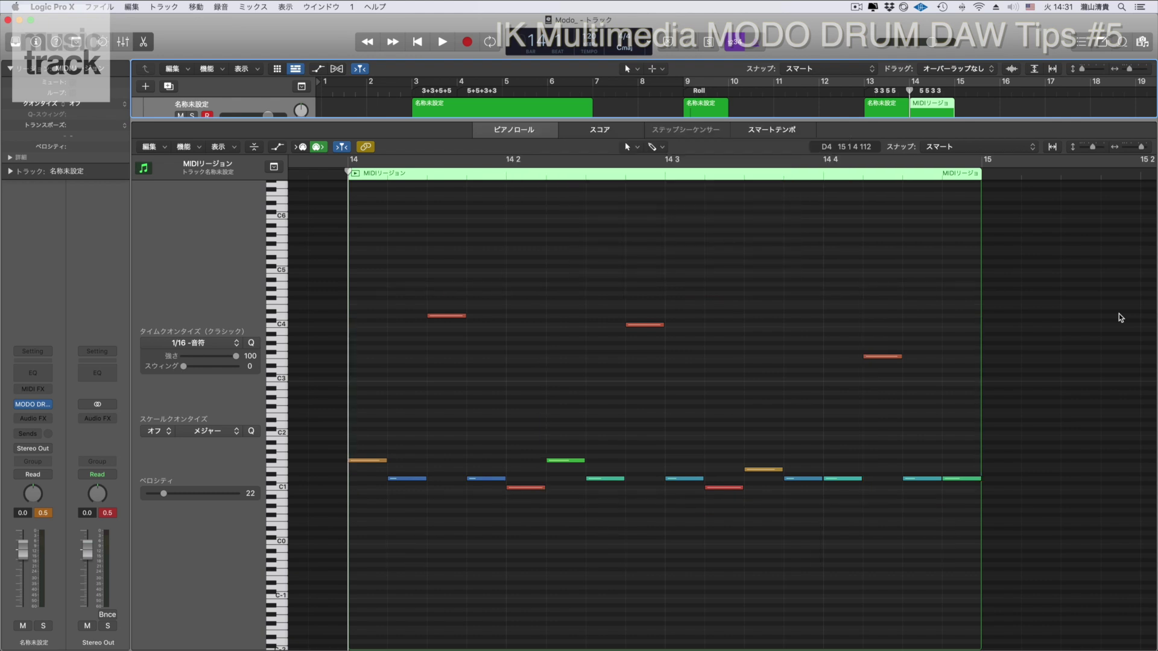
- Turn on Cycle mode over bar 14 and play the 5533 region
key("c")
key("space")
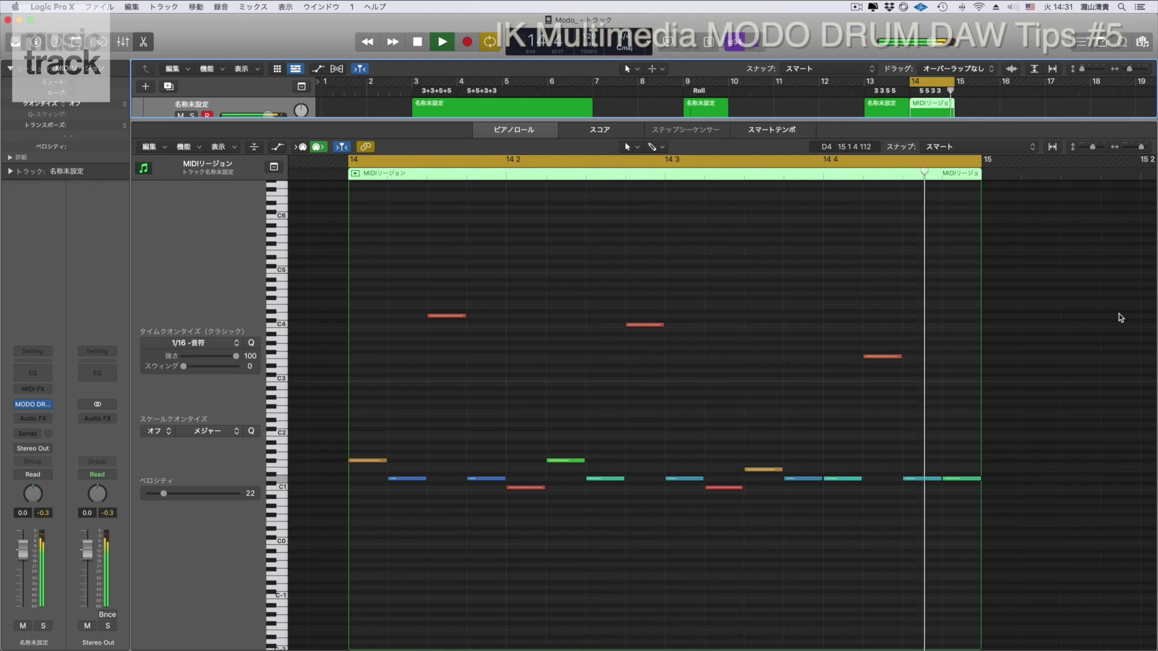
key("space")
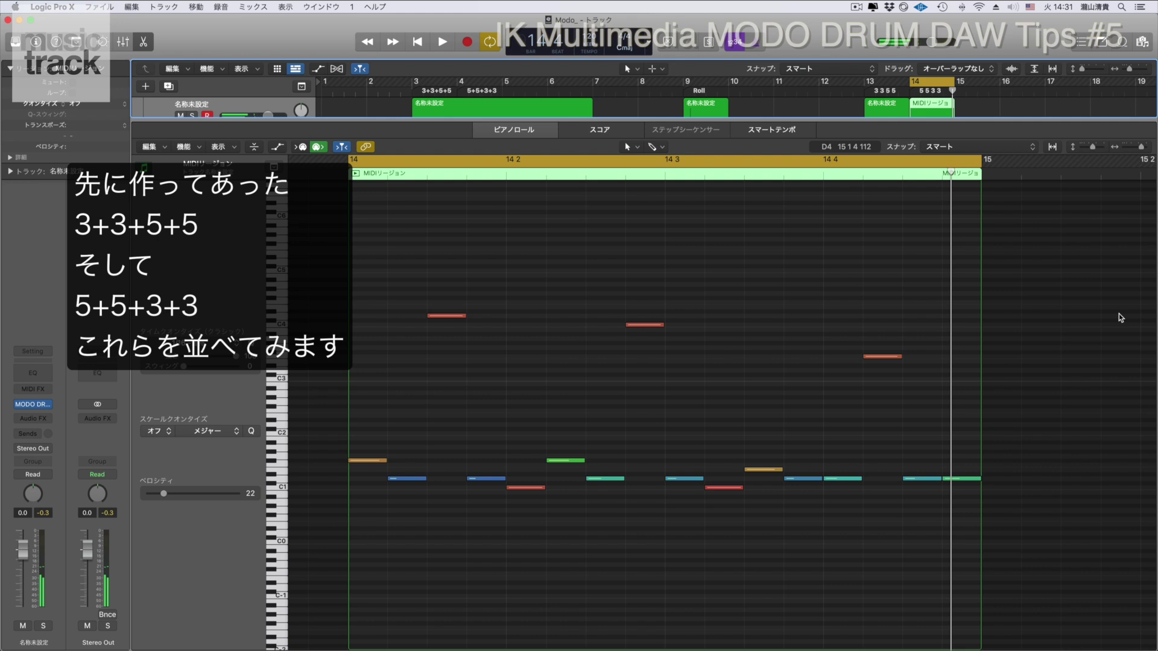
- Extend the cycle range back to bar 13, add the 3355 region to the selection, and play both regions
left_click(869, 82, "shift")
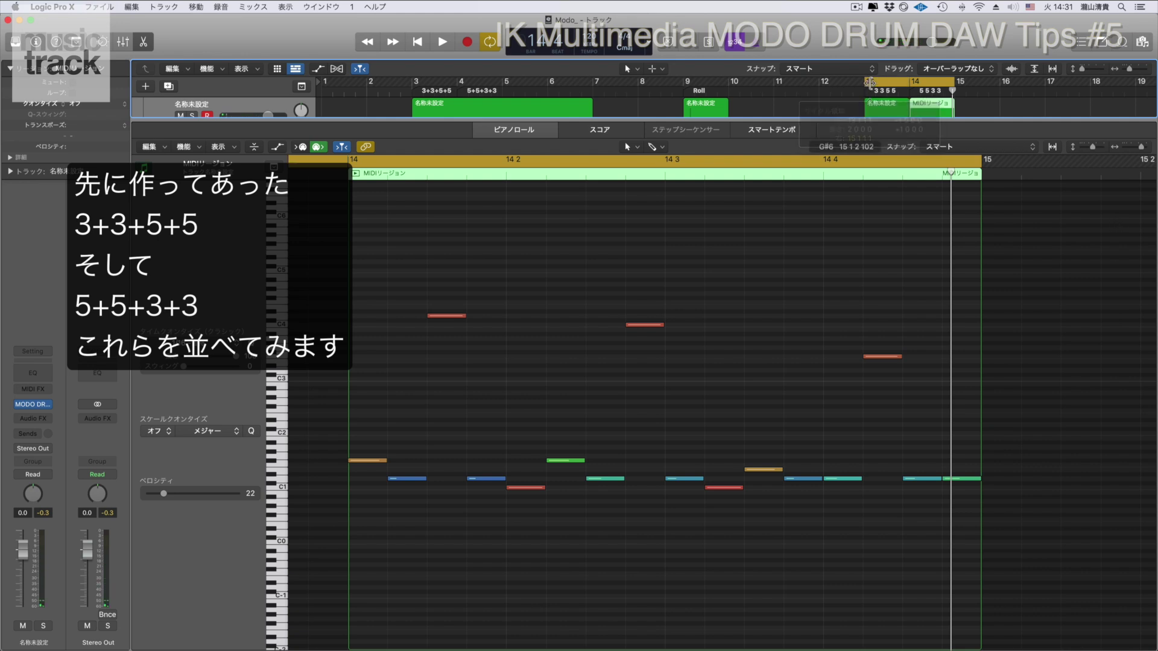
left_click(900, 110, "shift")
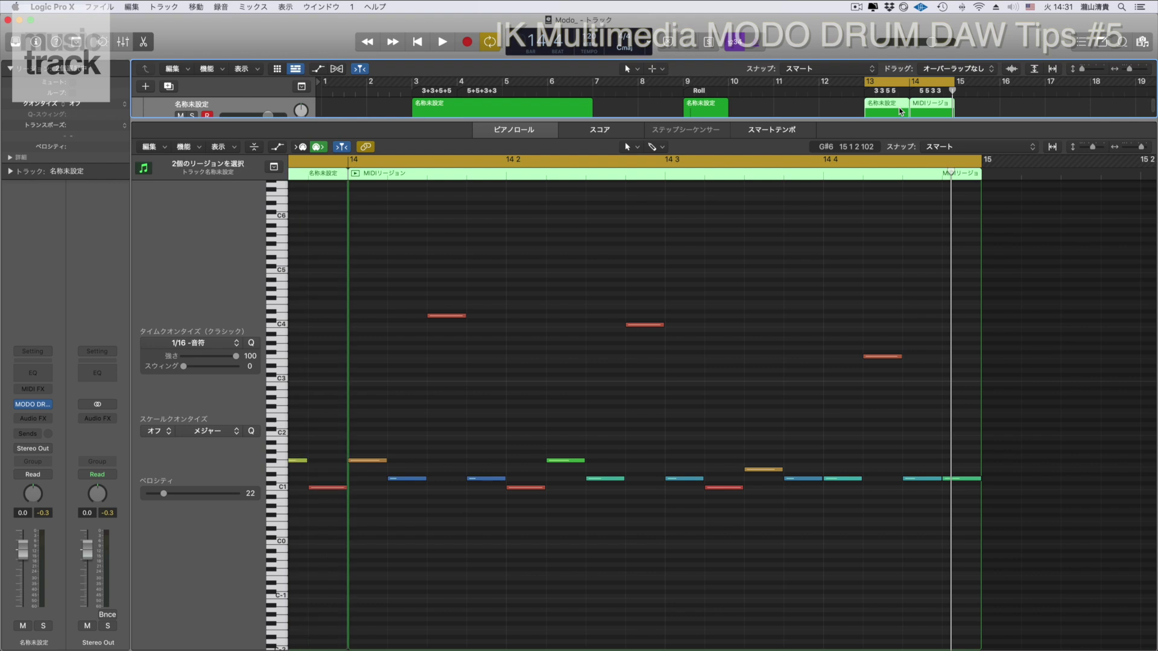
key("space")
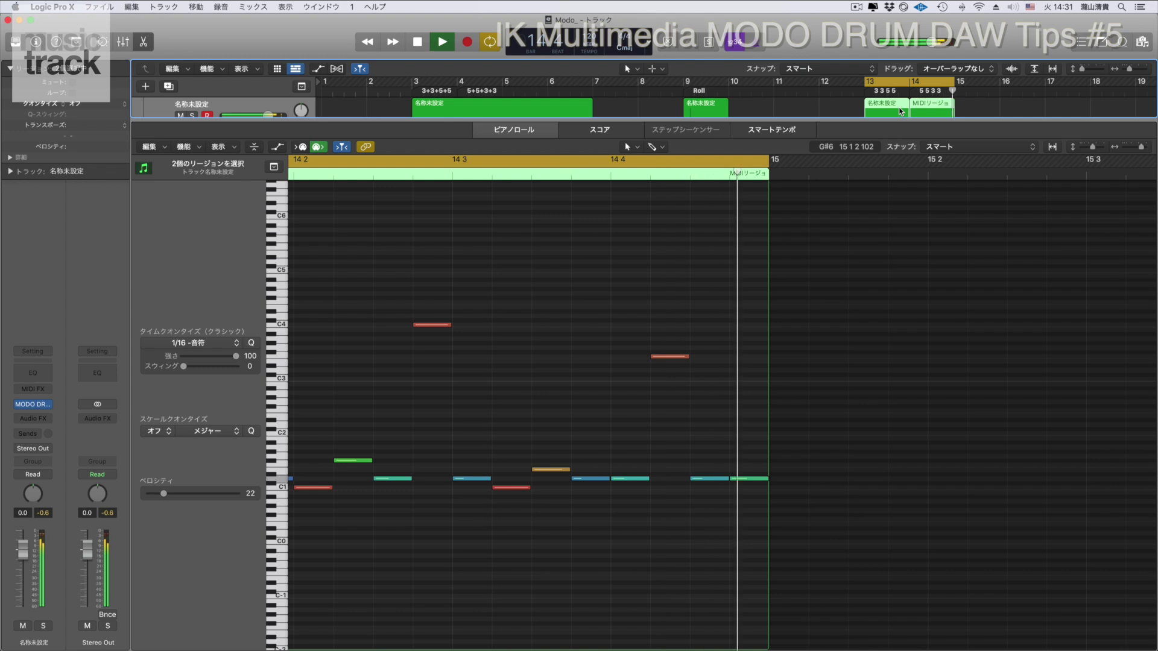
- Stop playback and delete the D1 note on the fourth sixteenth of bar 15's first beat
key("super+Left")
key("Tab")
key("super+Left")
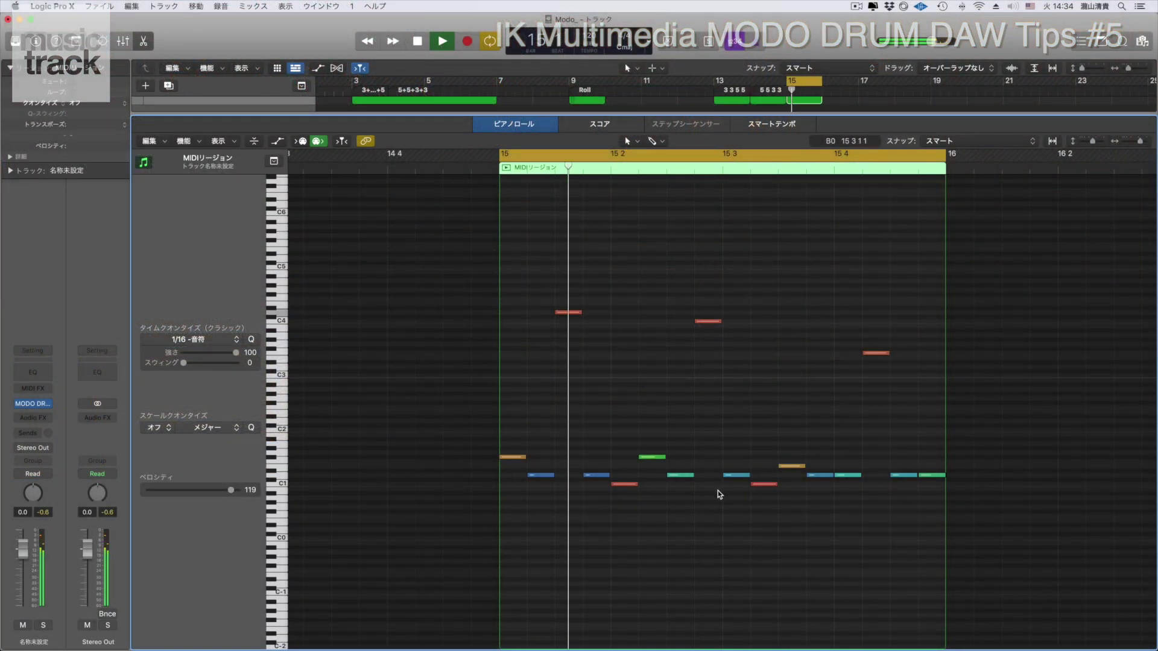
key("space")
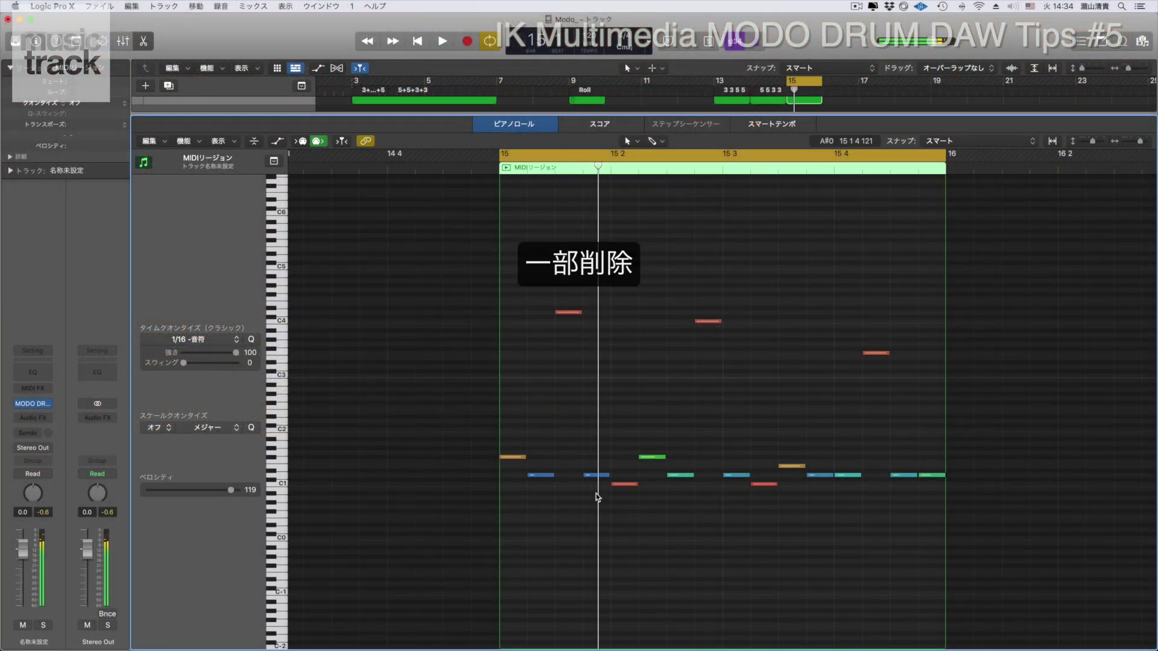
left_click(590, 475)
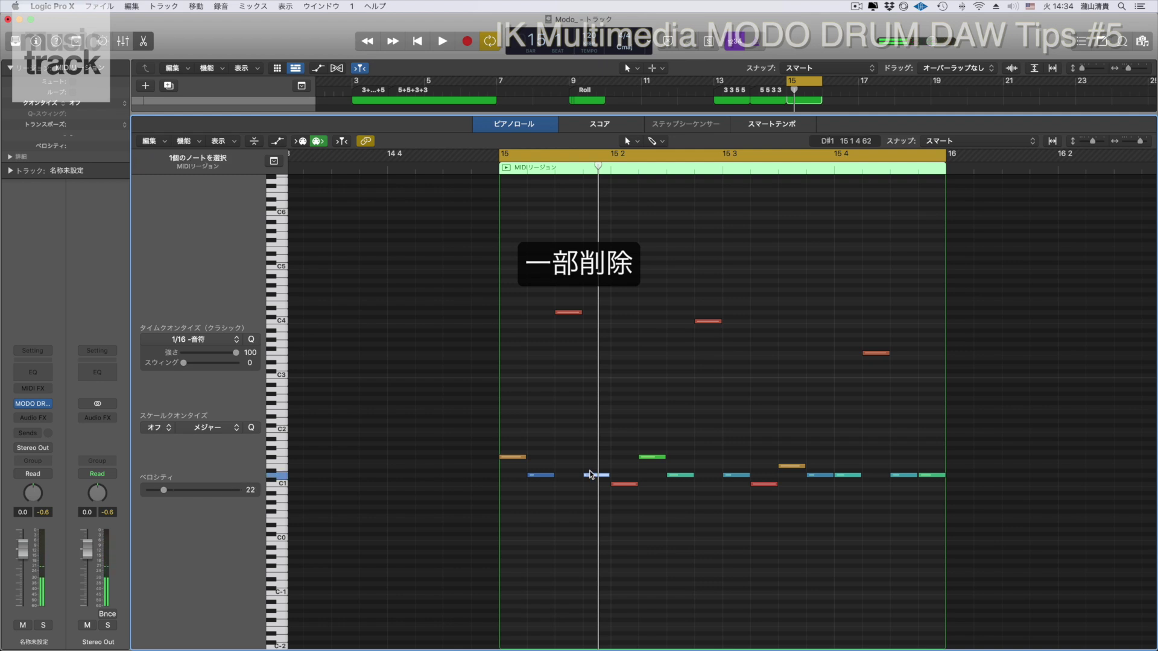
key("Delete")
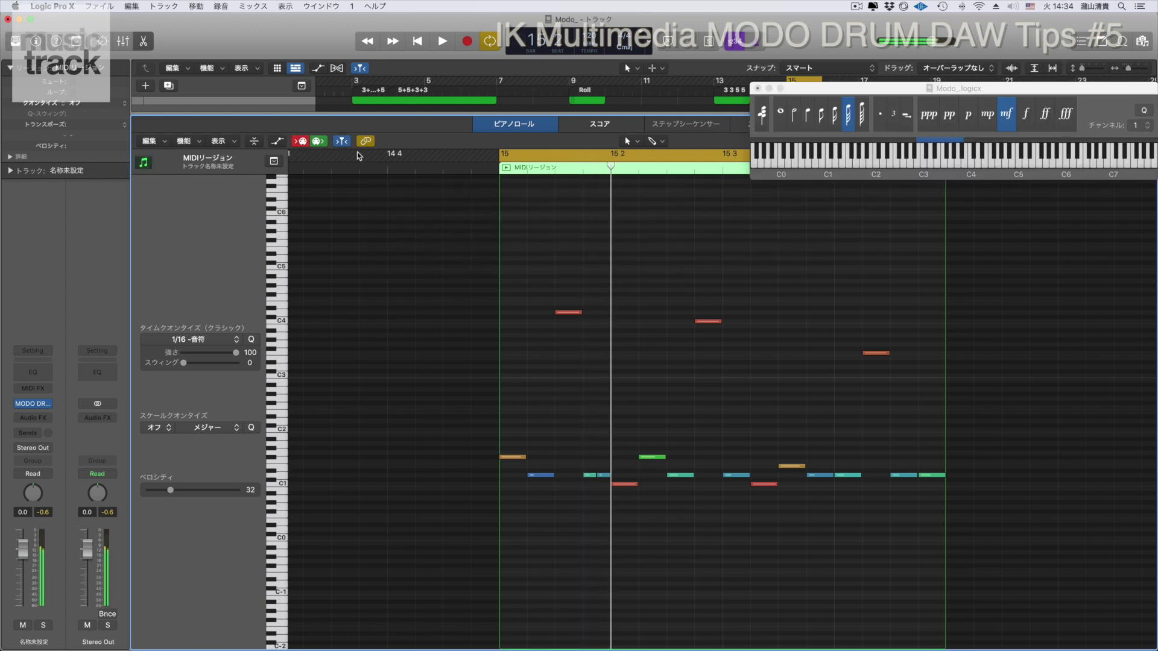
- Close the step input keyboard and play the edited region in bar 15
left_click(757, 88)
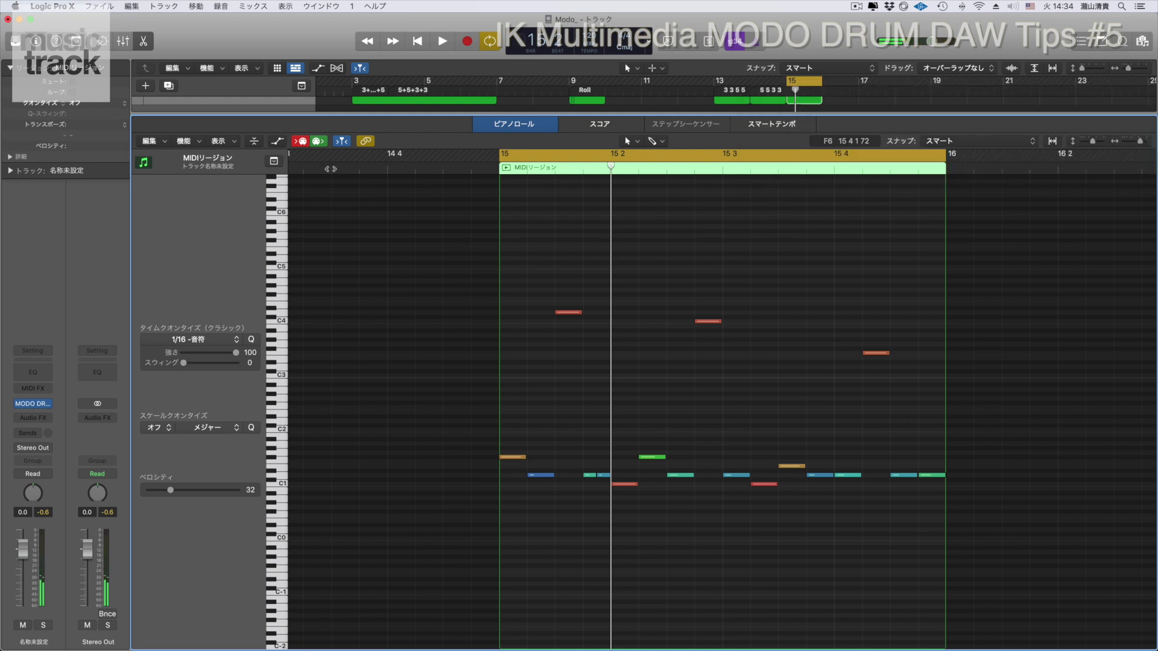
key("space")
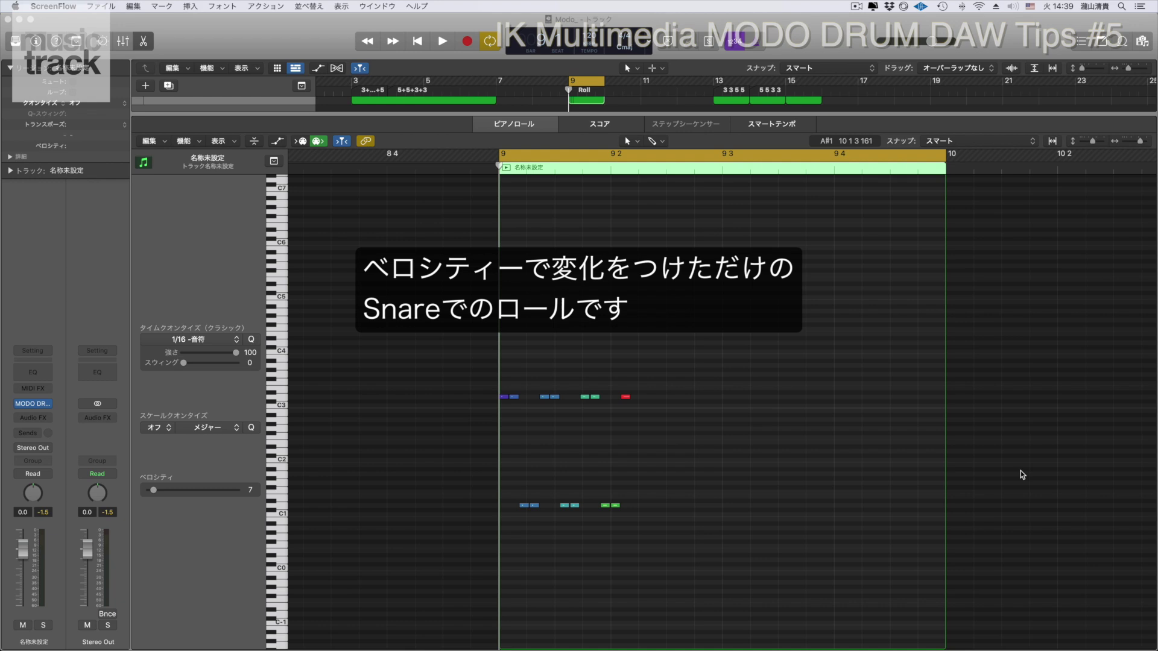
- Play the snare roll region in bar 9 and stop playback after auditioning it
left_click(1020, 471)
key("space")
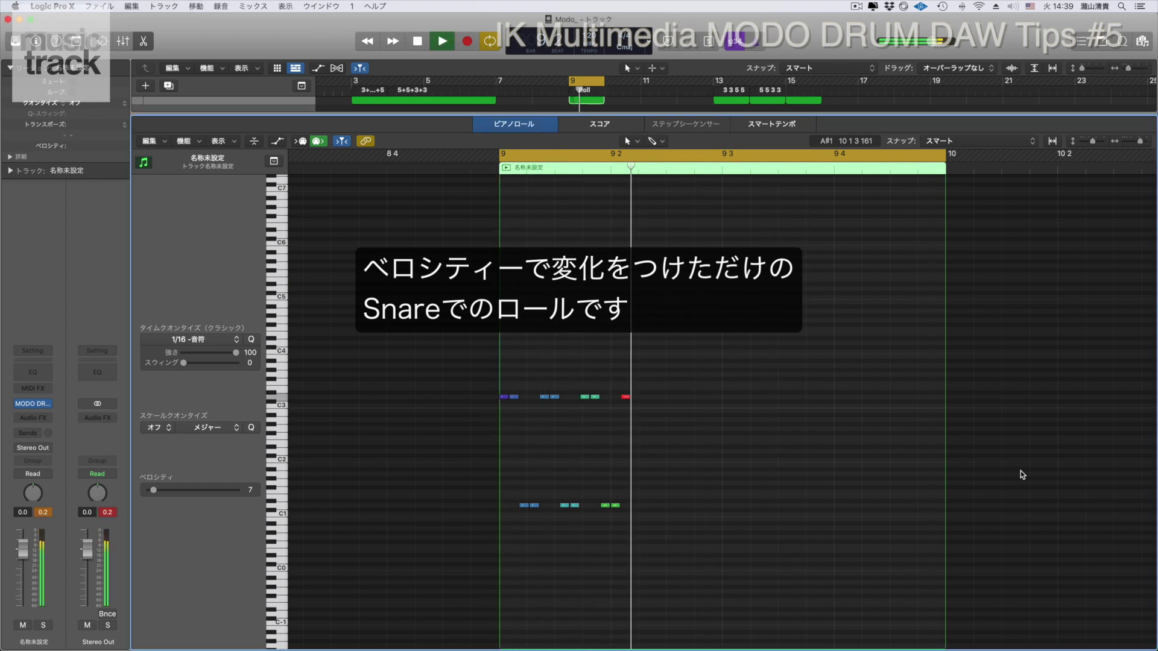
key("space")
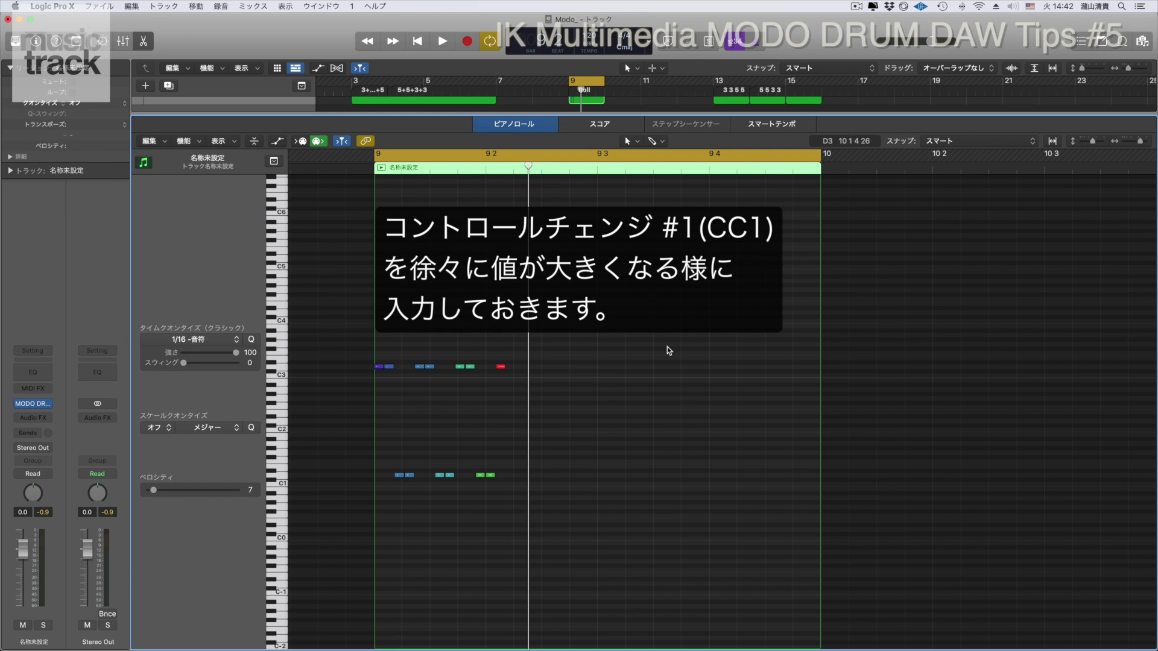
- Show the snare roll region's Modulation automation and its controller events in the event list
left_click(277, 141)
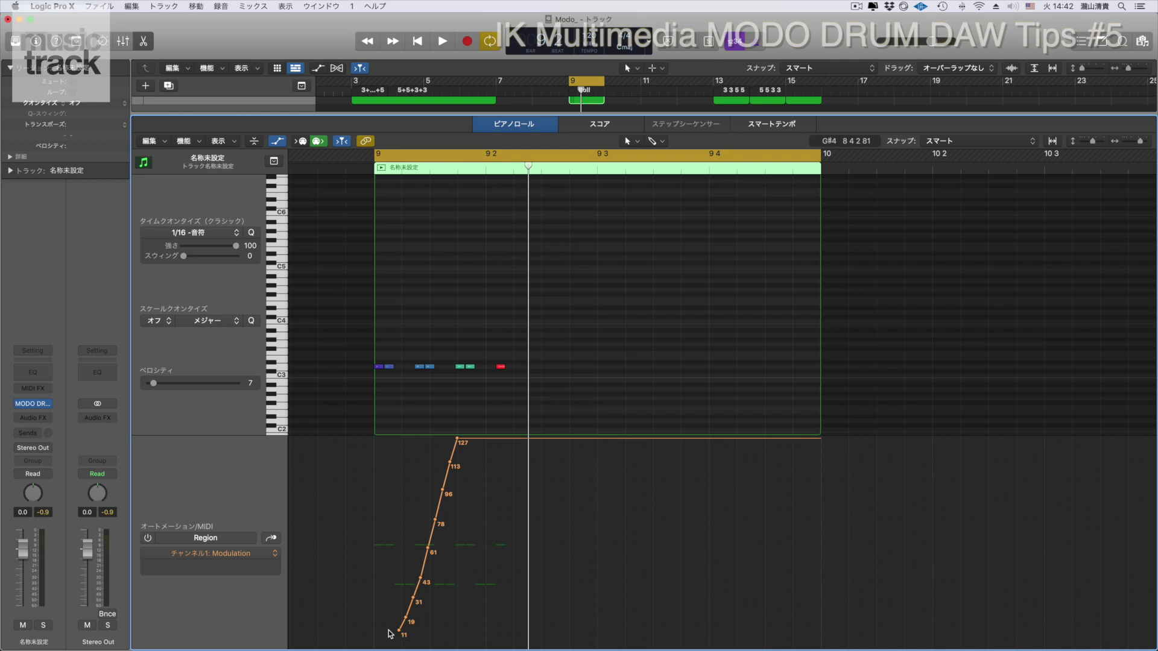
key("d")
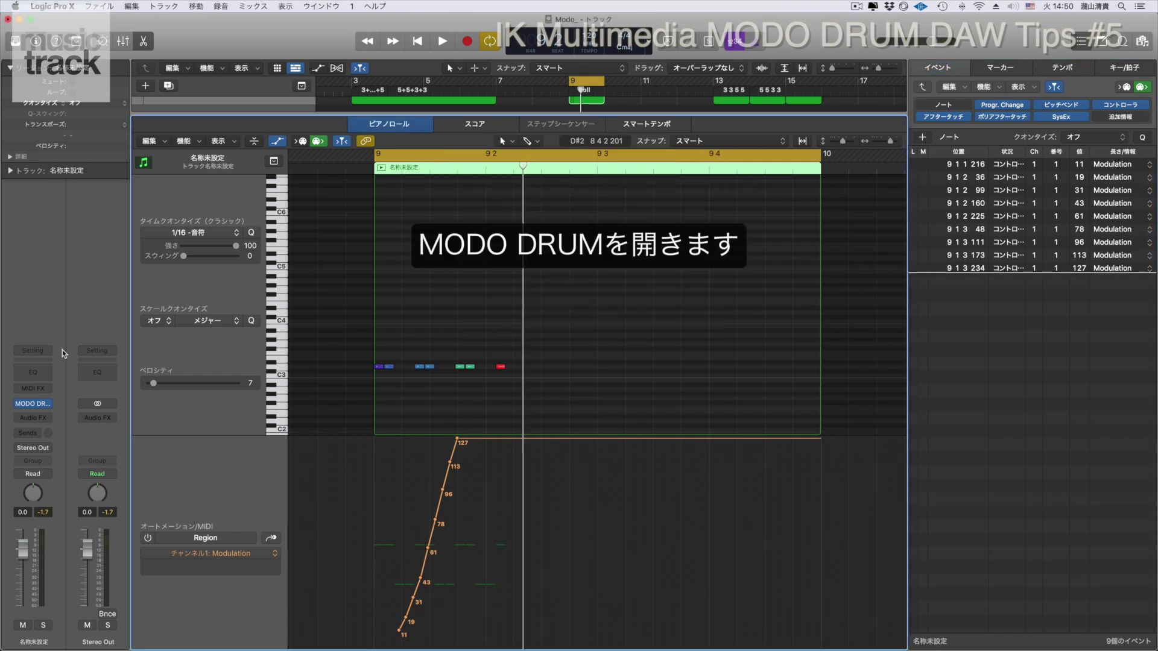
- Open the MODO DRUM plug-in, turn on the snare's CC 1 Position Control in the mapping settings, and check it in the play style view
mouse_move(30, 405)
left_click(33, 404)
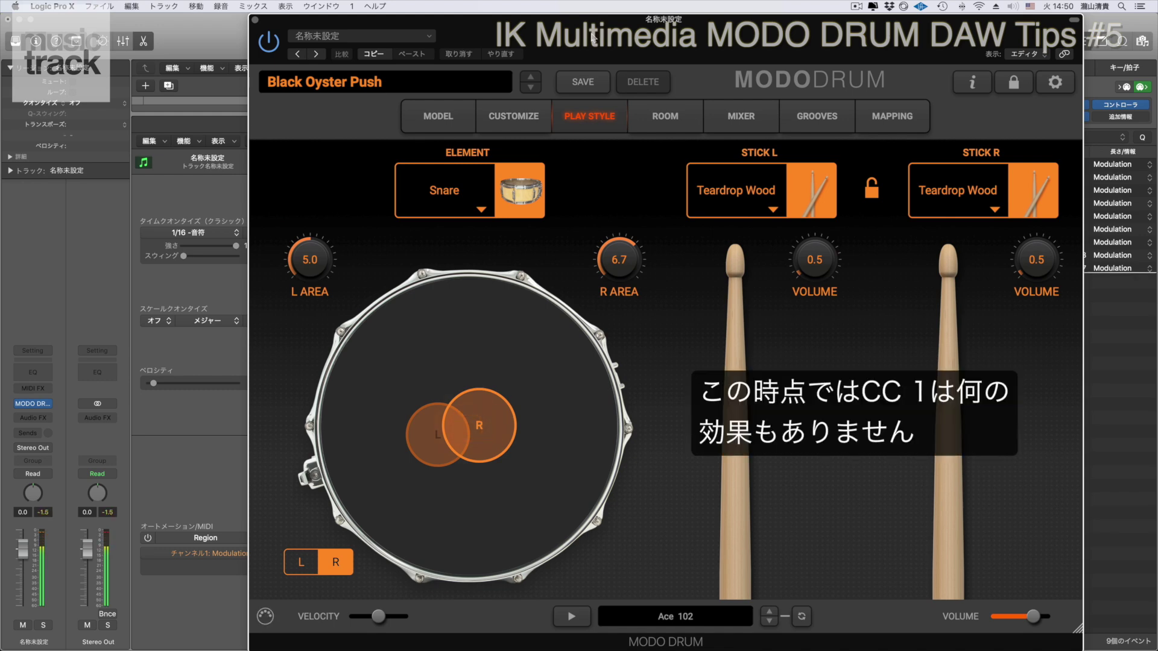
left_click(885, 123)
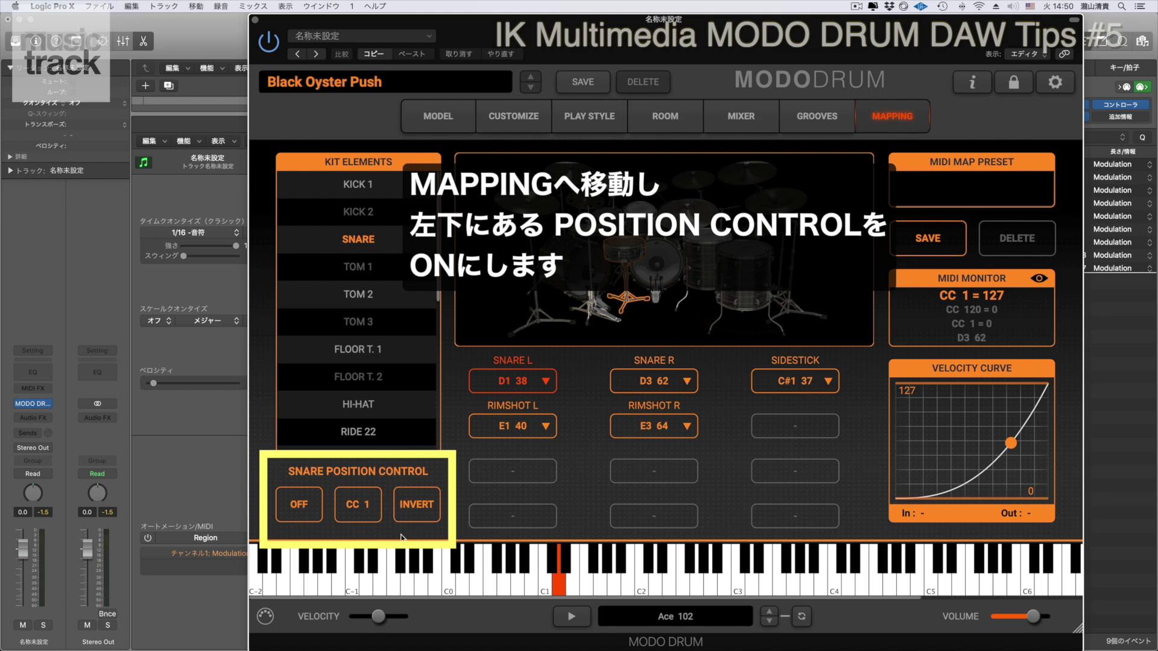
left_click(293, 509)
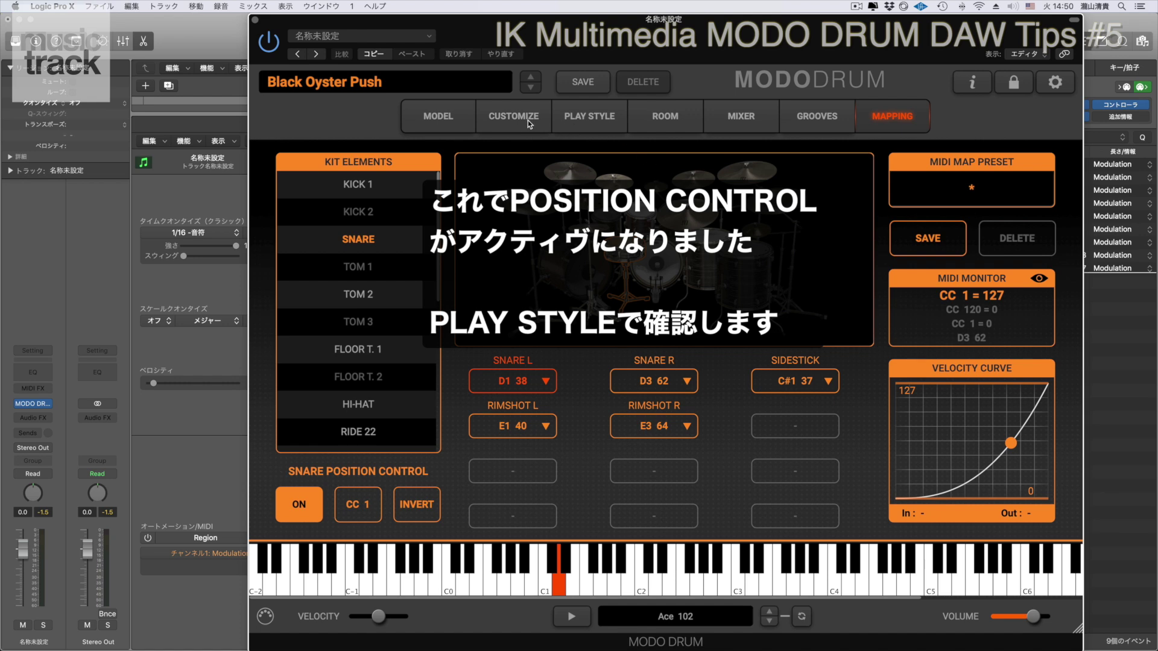
left_click(591, 120)
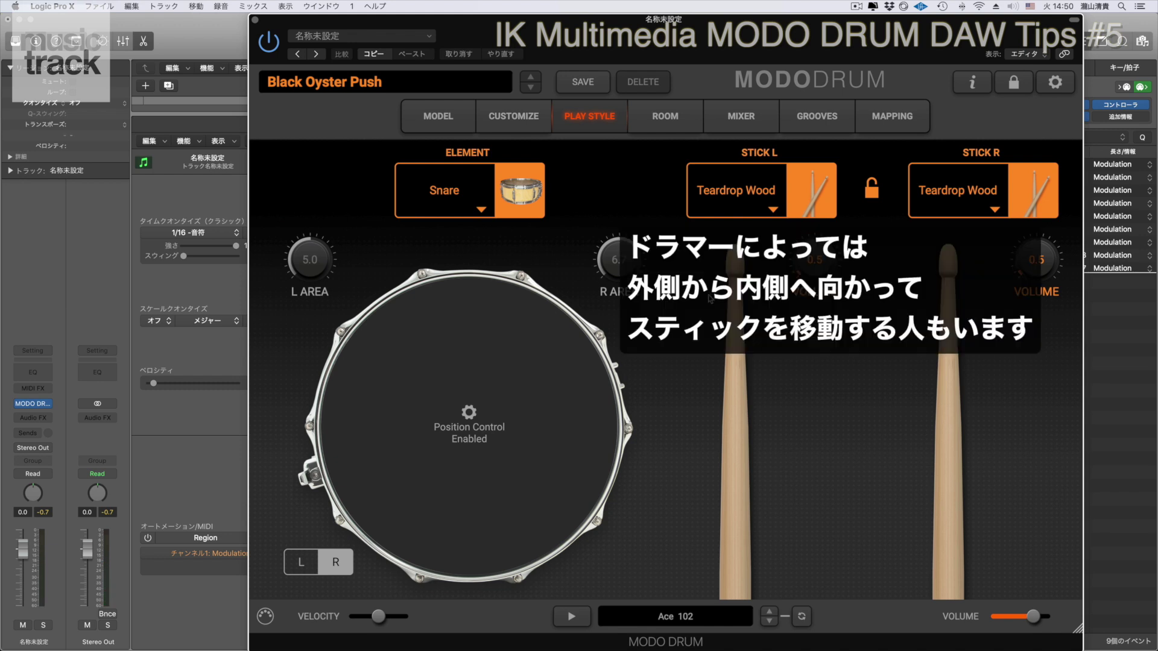
- Enable Invert for the snare's Position Control mapping and return to the play style view
left_click(886, 116)
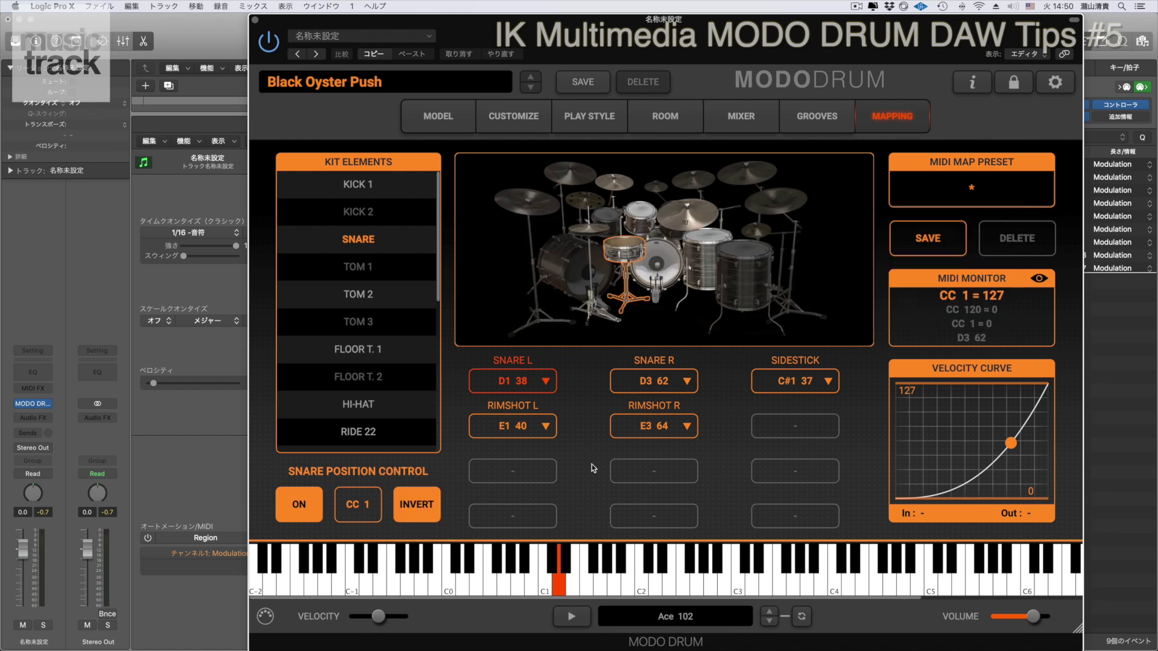
left_click(605, 120)
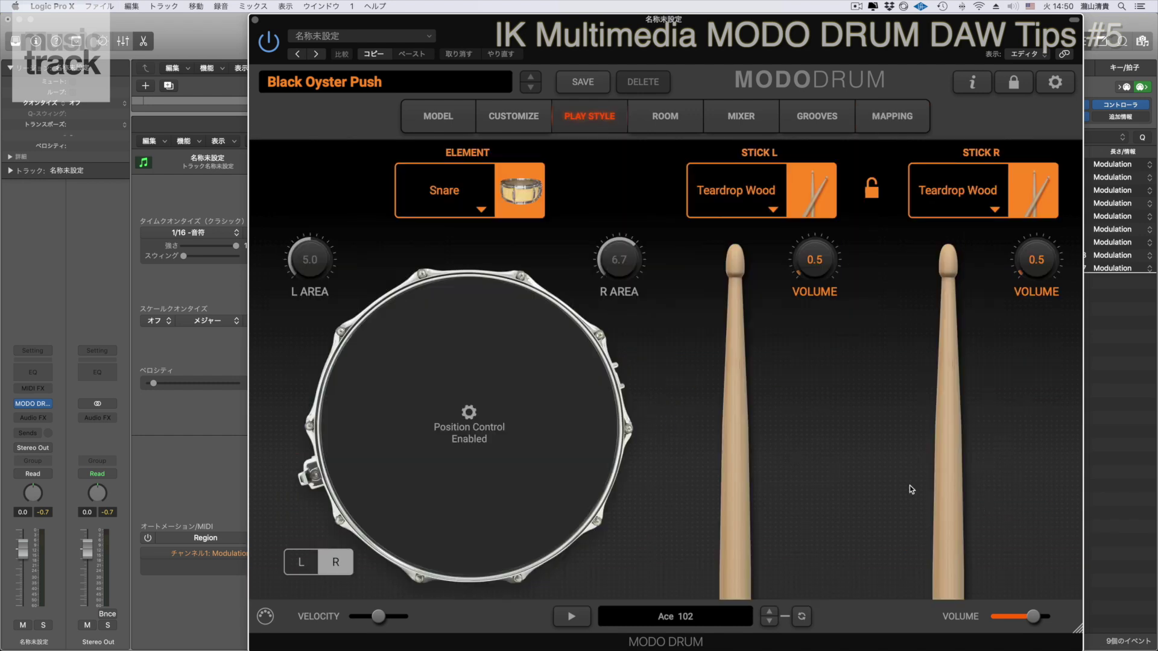